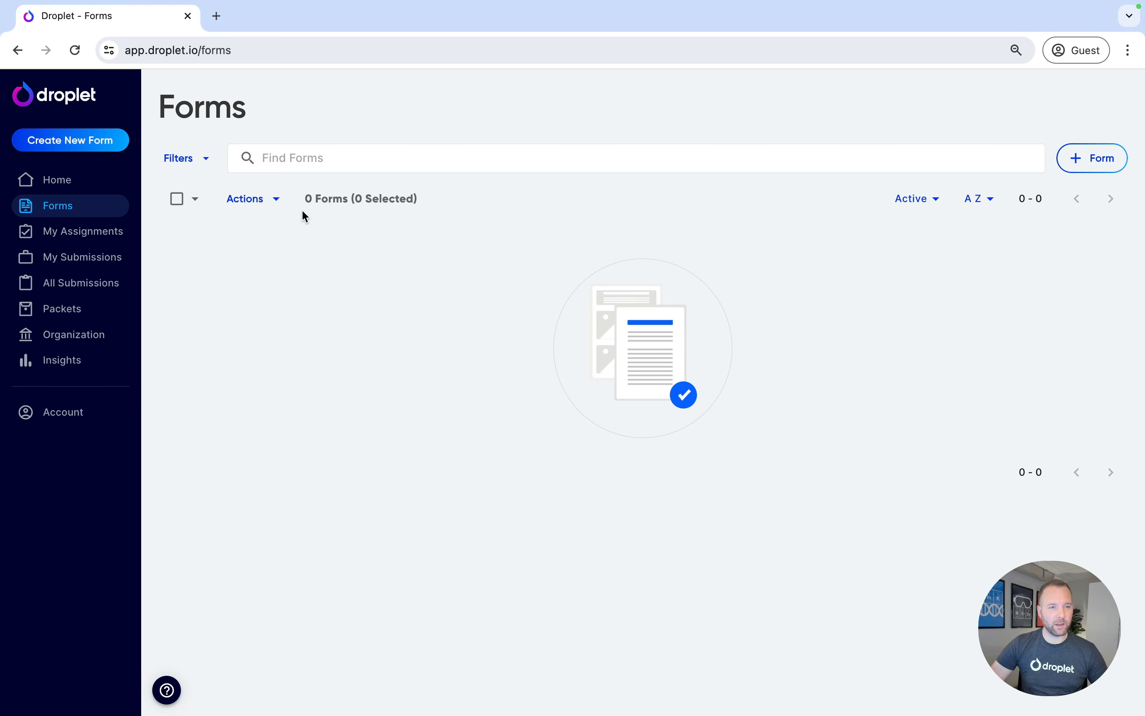
Create a new blank form and title it RSVP Form
left_click(97, 149)
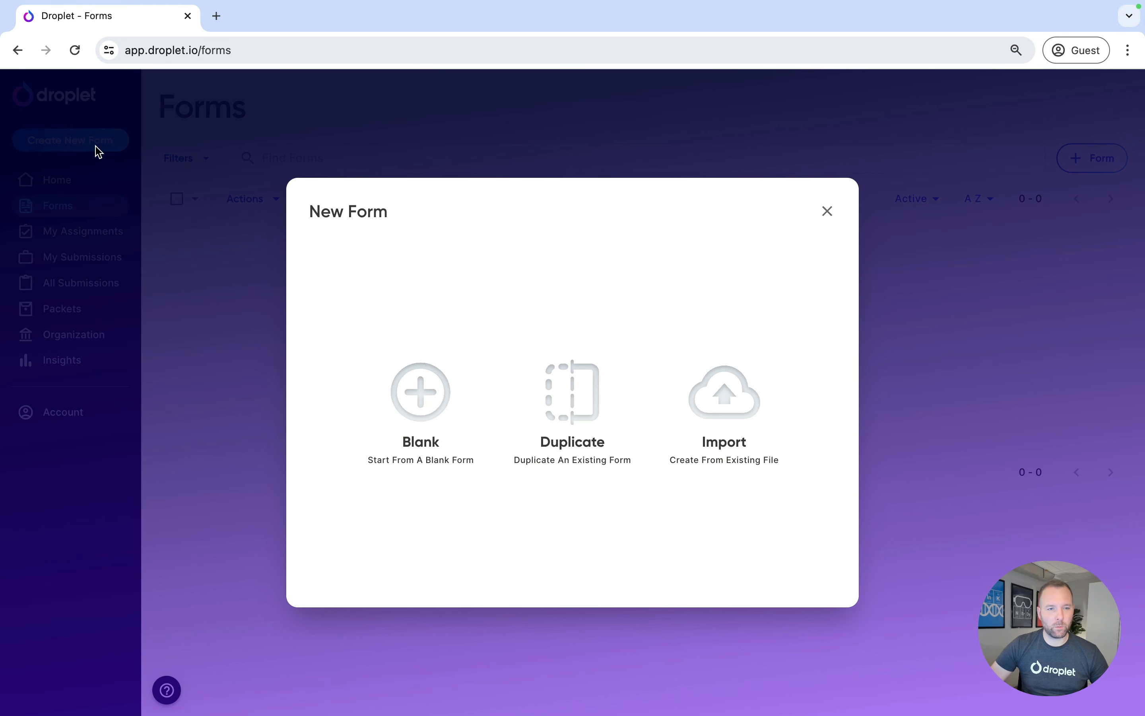
left_click(388, 407)
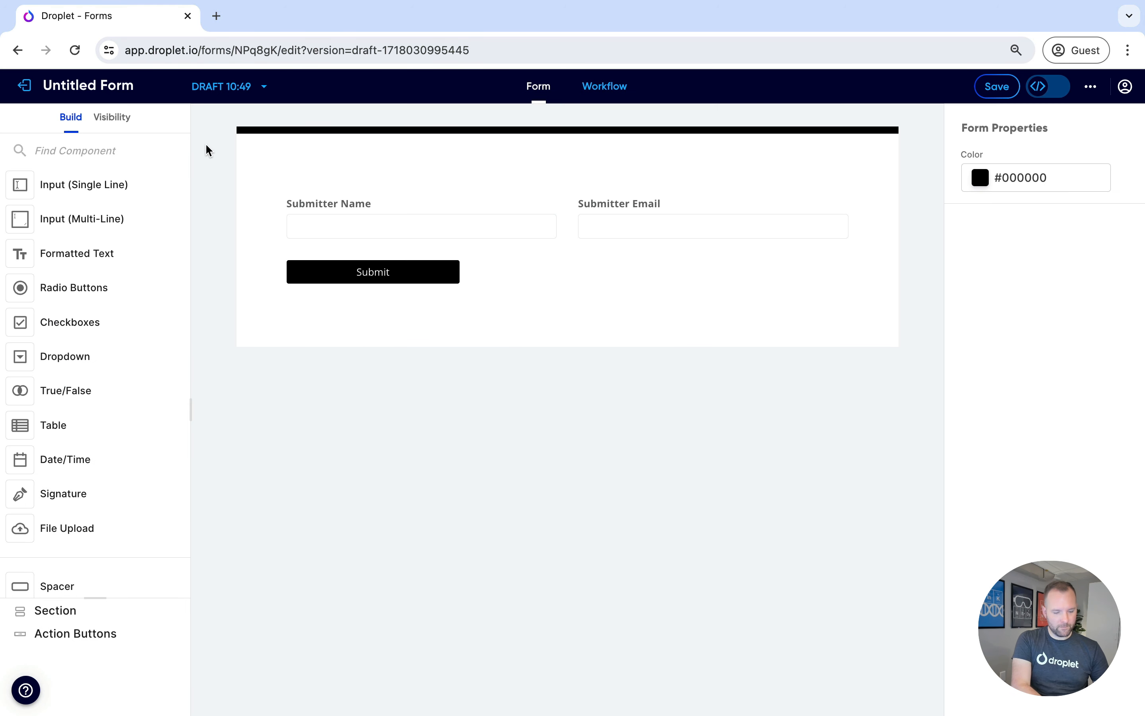
left_click(104, 87)
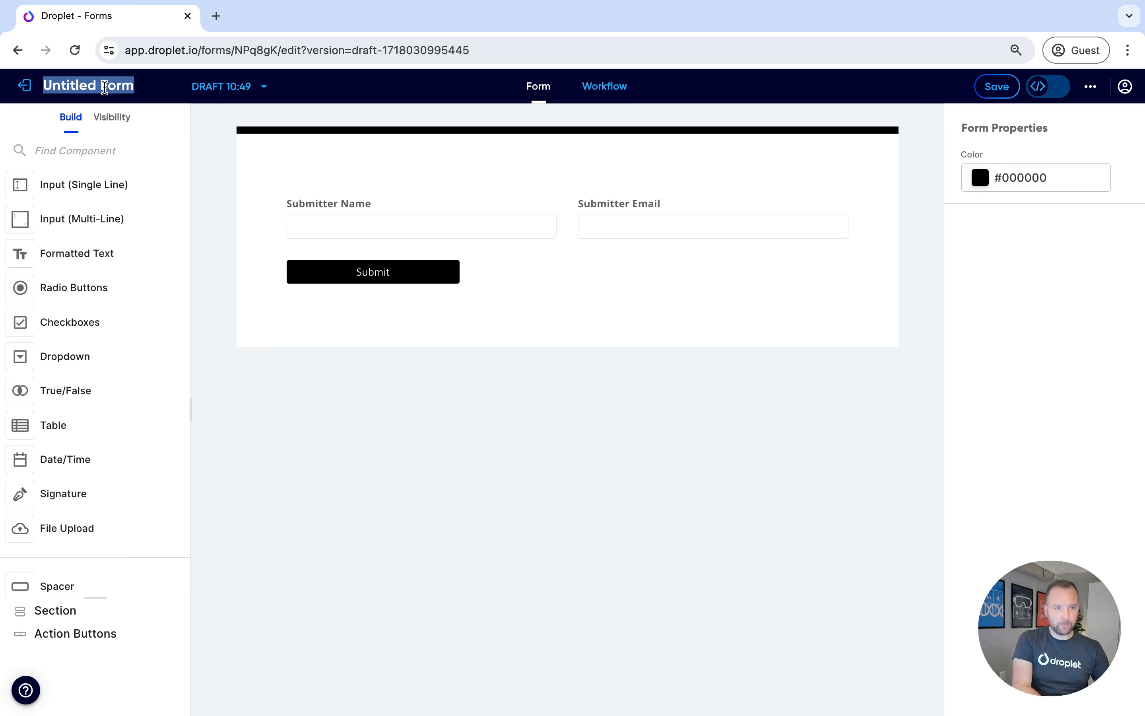
type("RSVP Form")
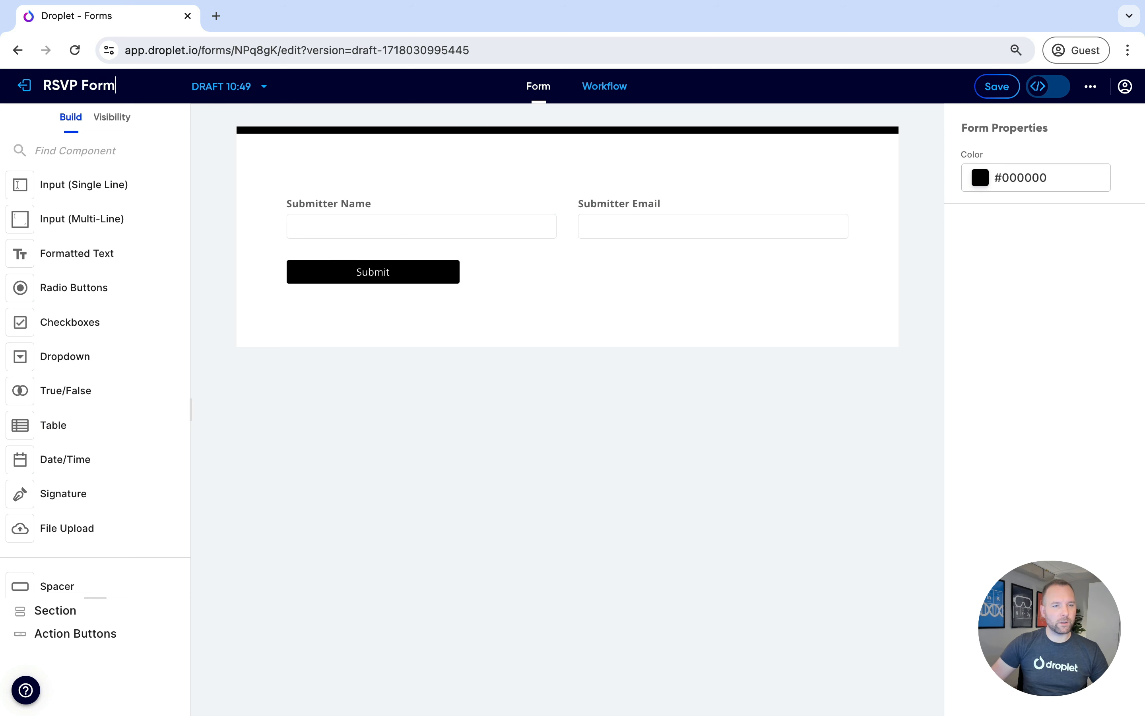
Relabel the Submitter Name field as Your Name
left_click(316, 213)
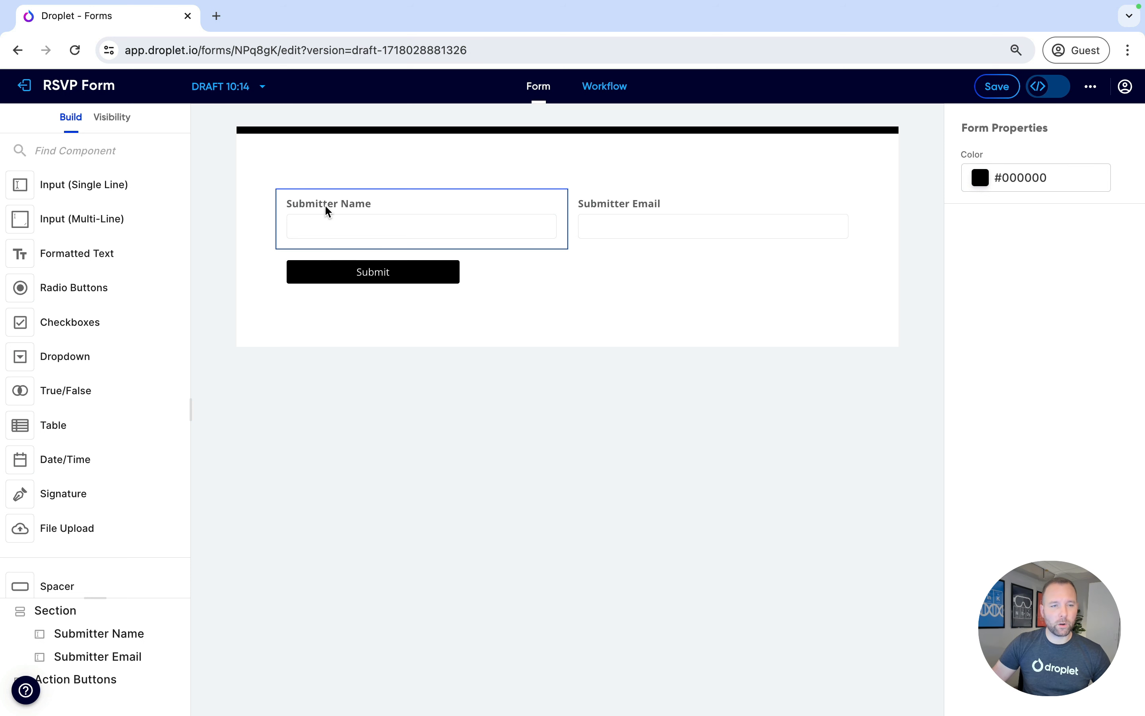
left_click(644, 215)
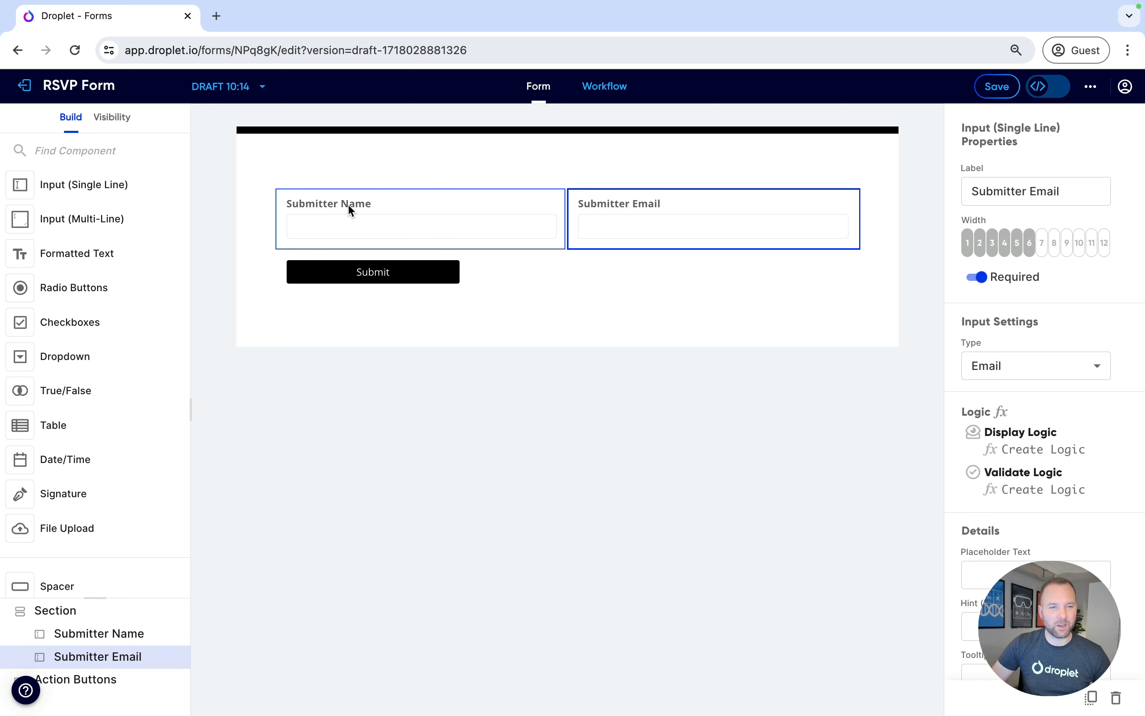
left_click(304, 204)
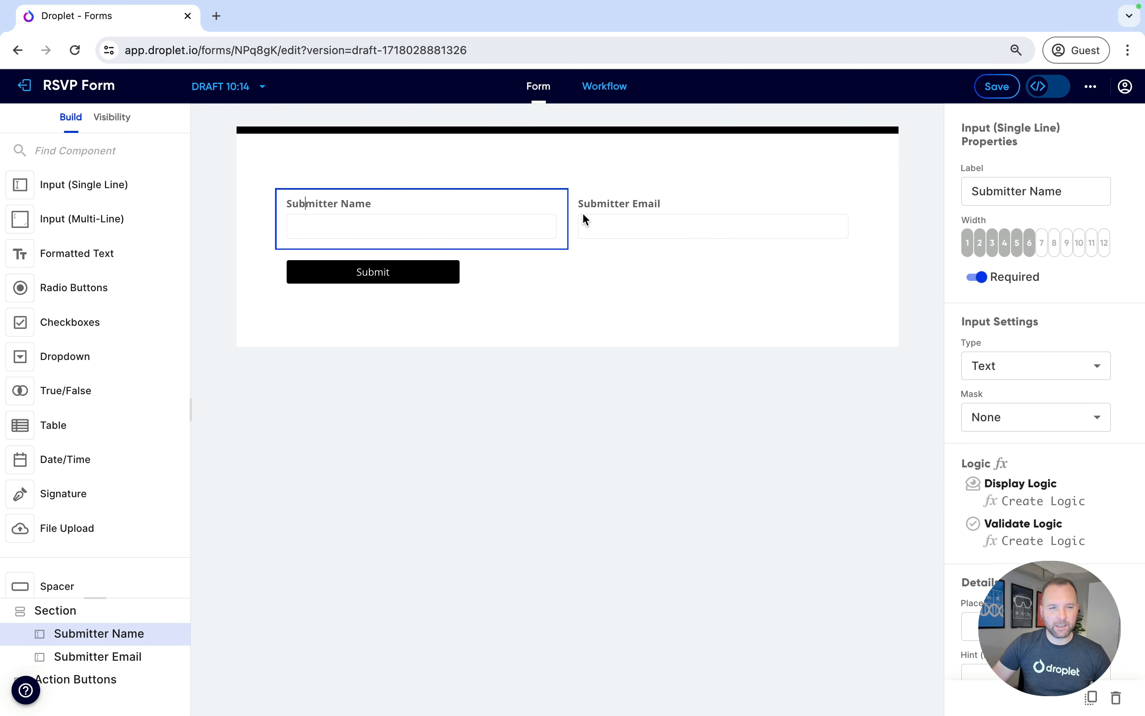
double_click(1001, 192)
type("Your")
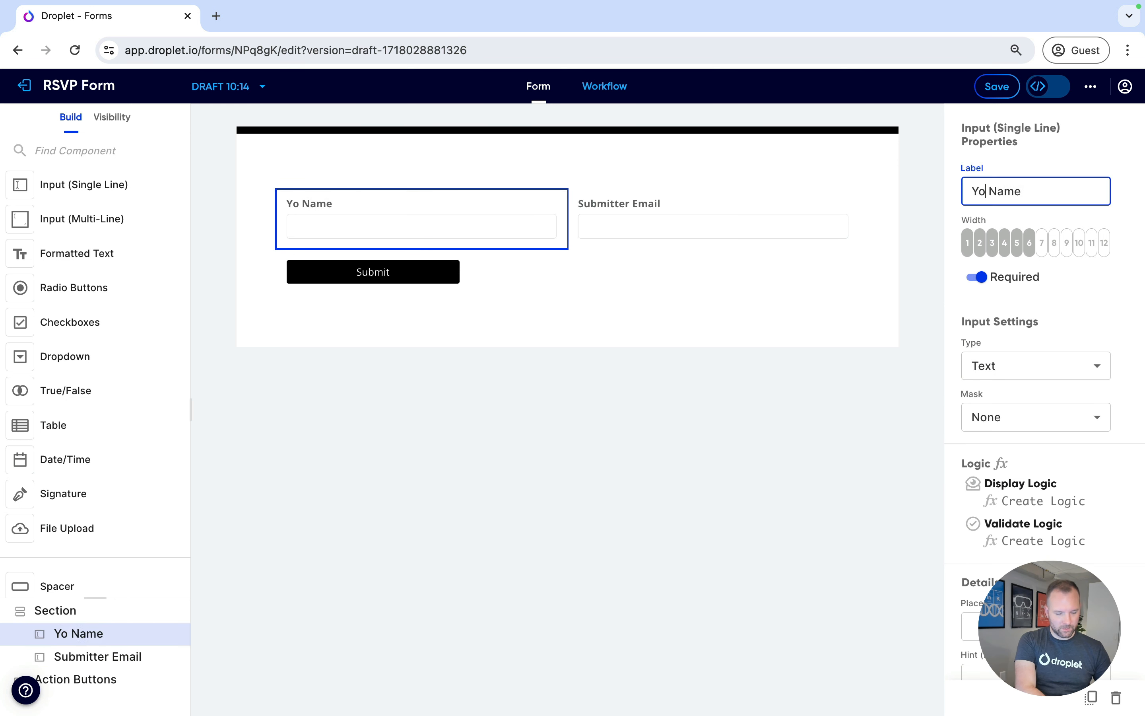
Relabel the Submitter Email field as Your Email
left_click(606, 219)
left_click(1008, 191)
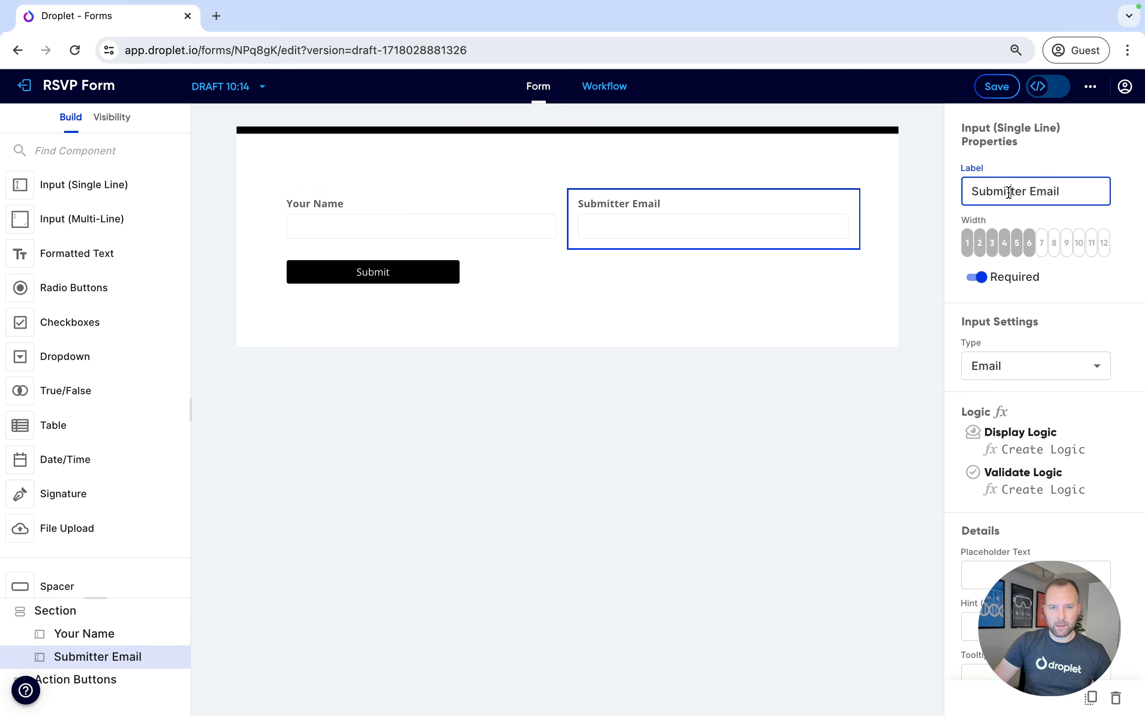
double_click(1009, 191)
type("Your")
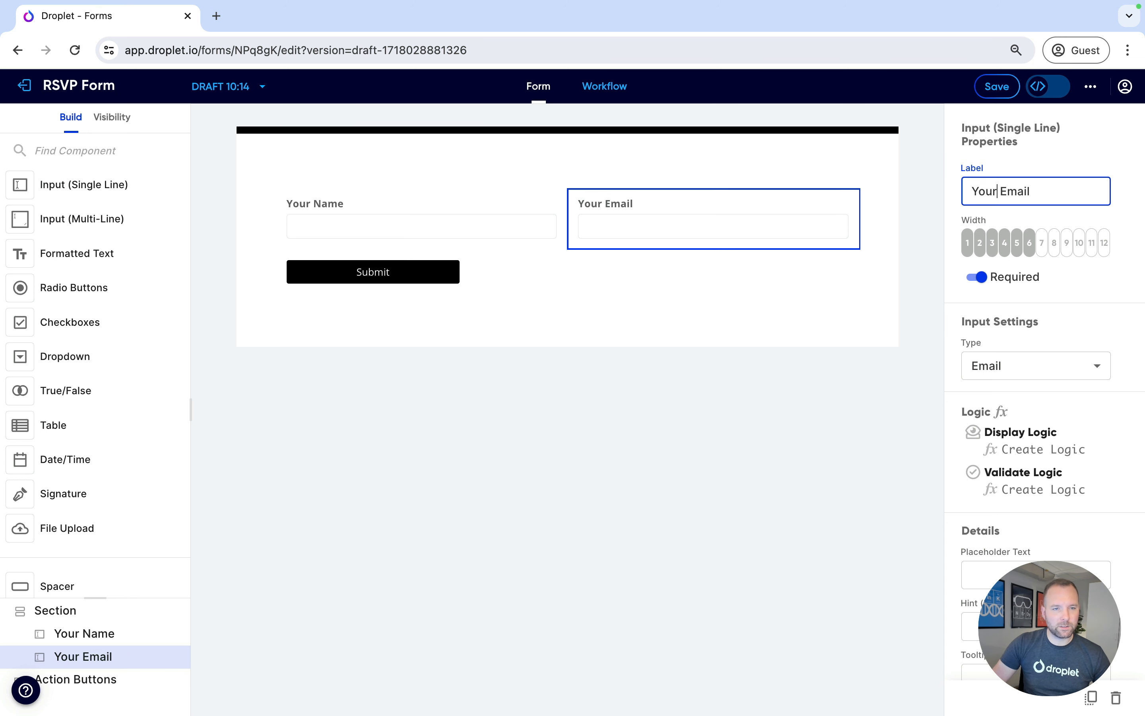
left_click(331, 274)
Add a formatted text block above the name fields spanning the full width of 12
left_click_drag(84, 252, 396, 184)
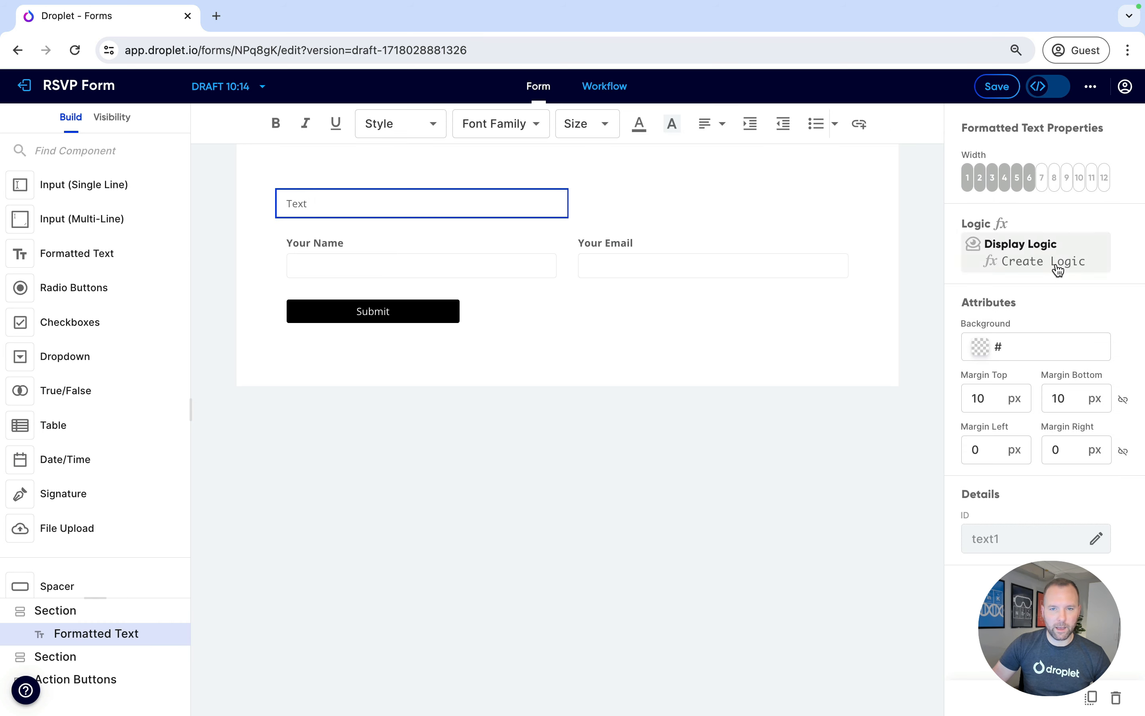
left_click(1105, 178)
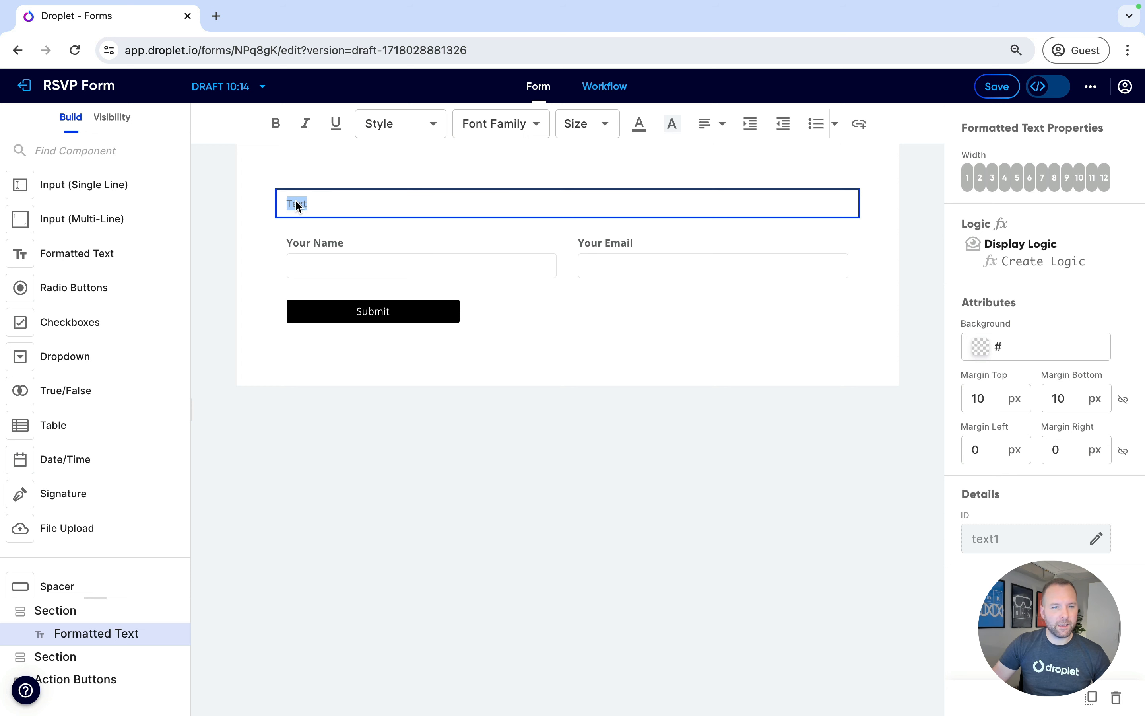
Style the text block as Header 1 with centred alignment
left_click(414, 131)
left_click(410, 158)
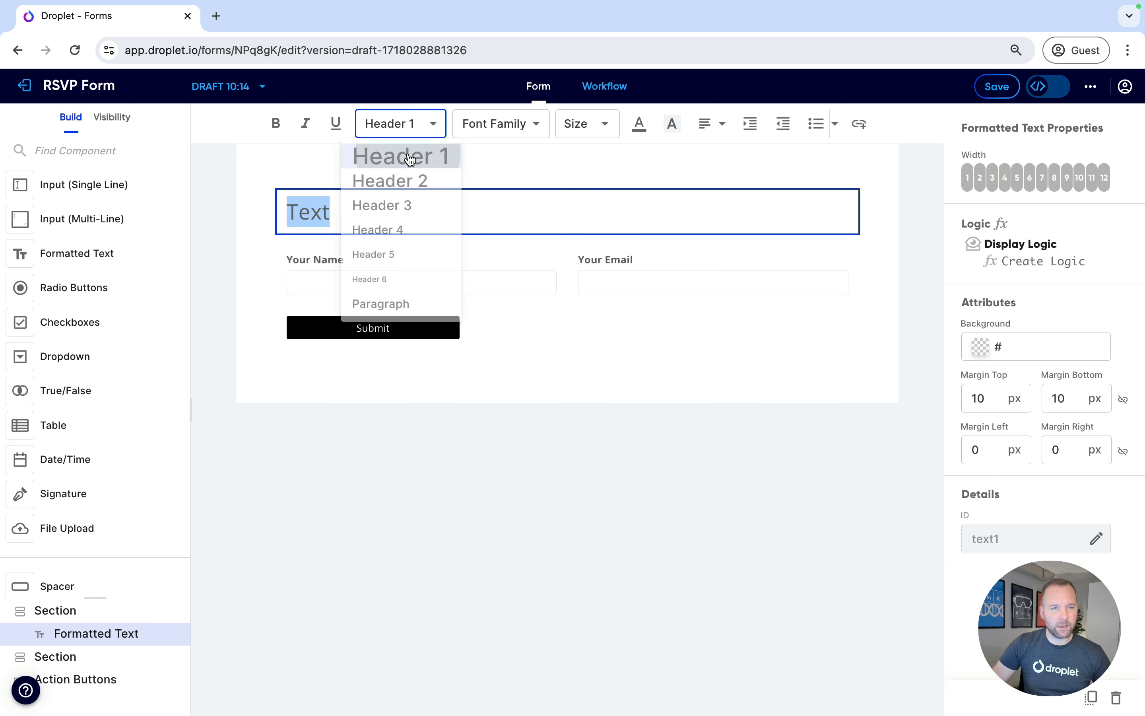
left_click(714, 126)
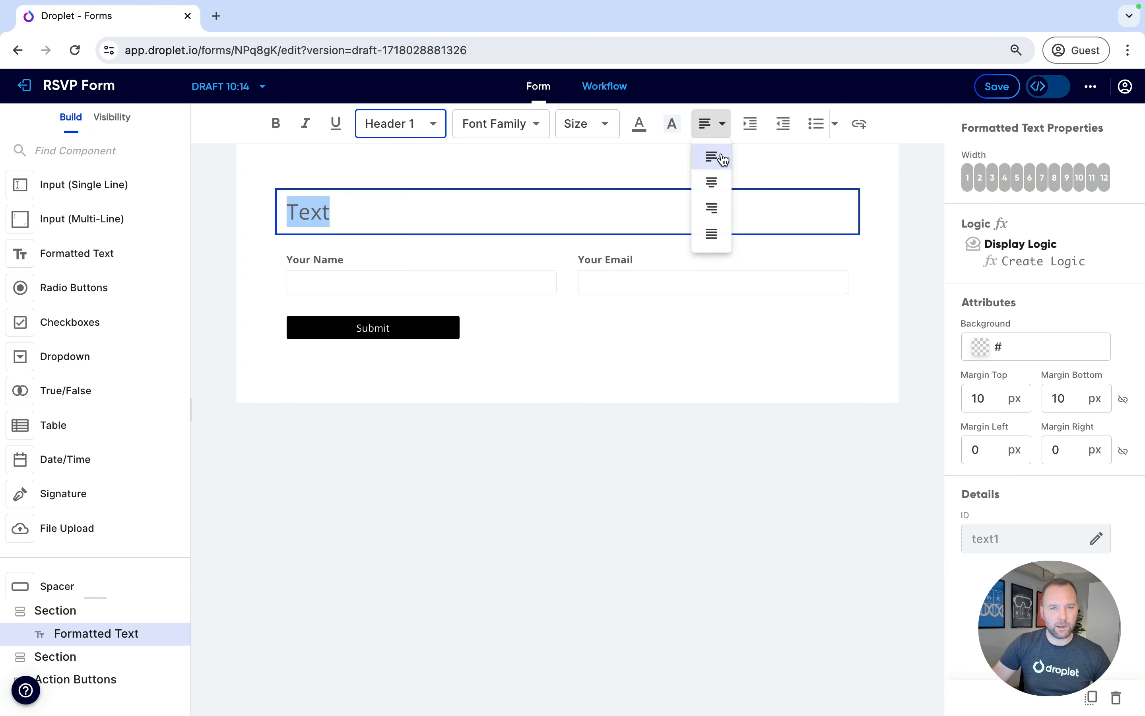
left_click(714, 188)
Replace the text block's content with the heading RSVP Form
double_click(566, 209)
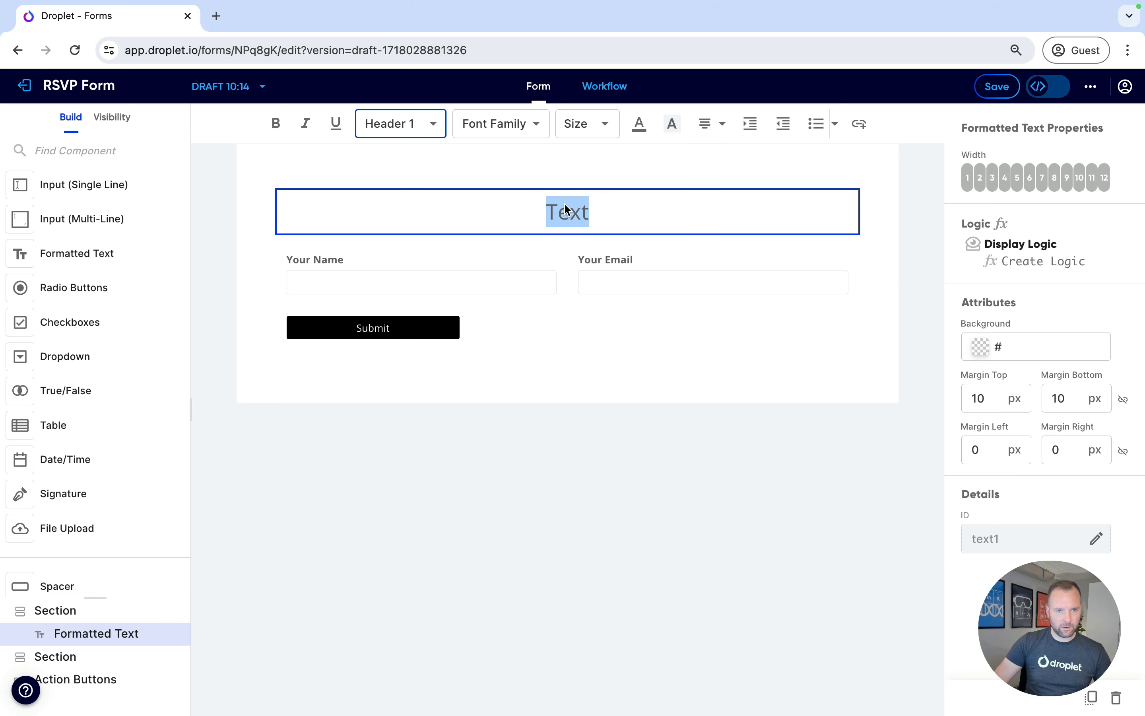
type("RSP")
key("BackSpace")
type("VP Form")
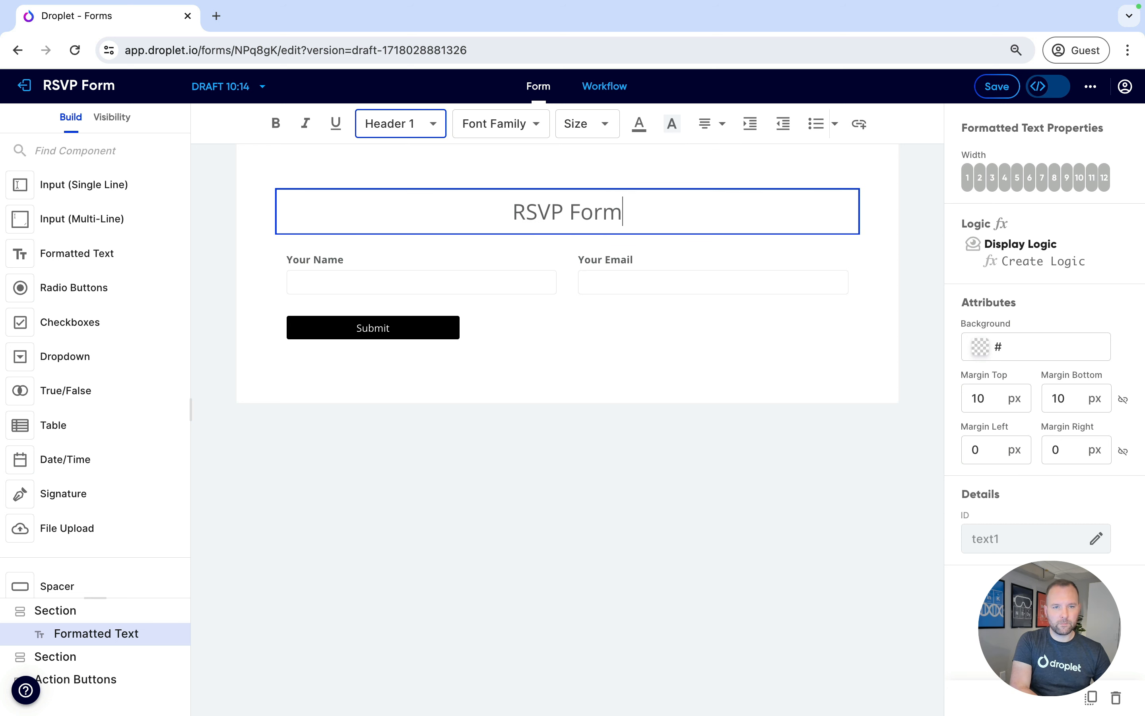
key("Escape")
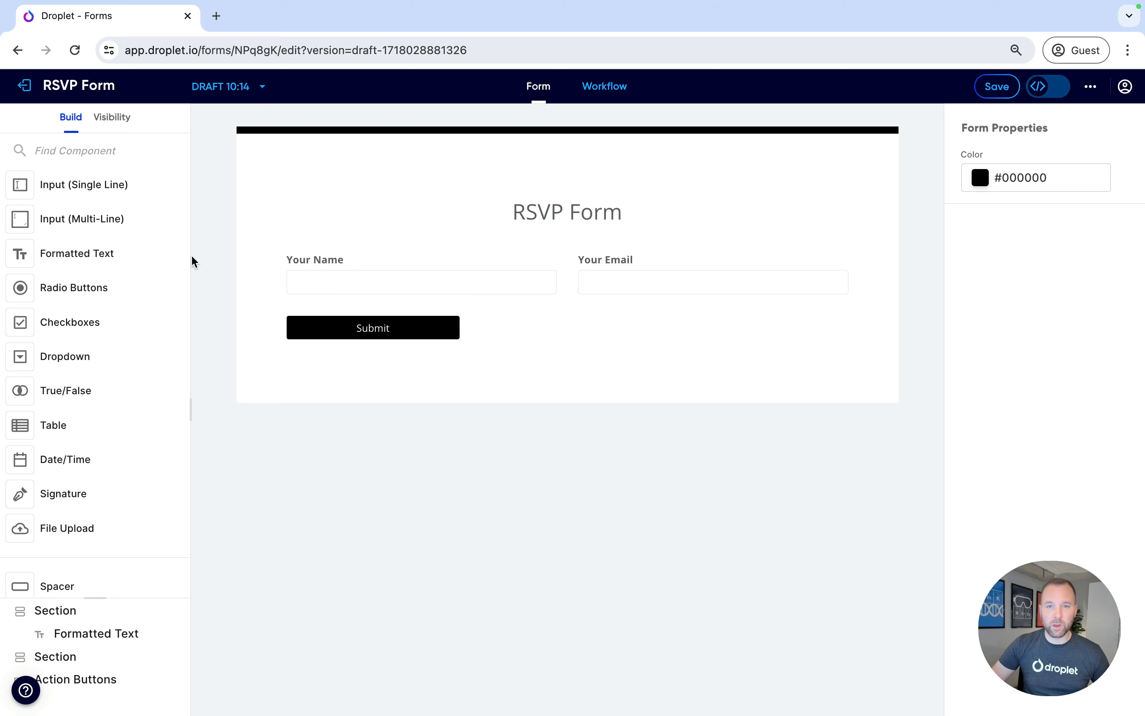
Add a radio button group below the name fields with a width of 4
left_click_drag(97, 288, 300, 312)
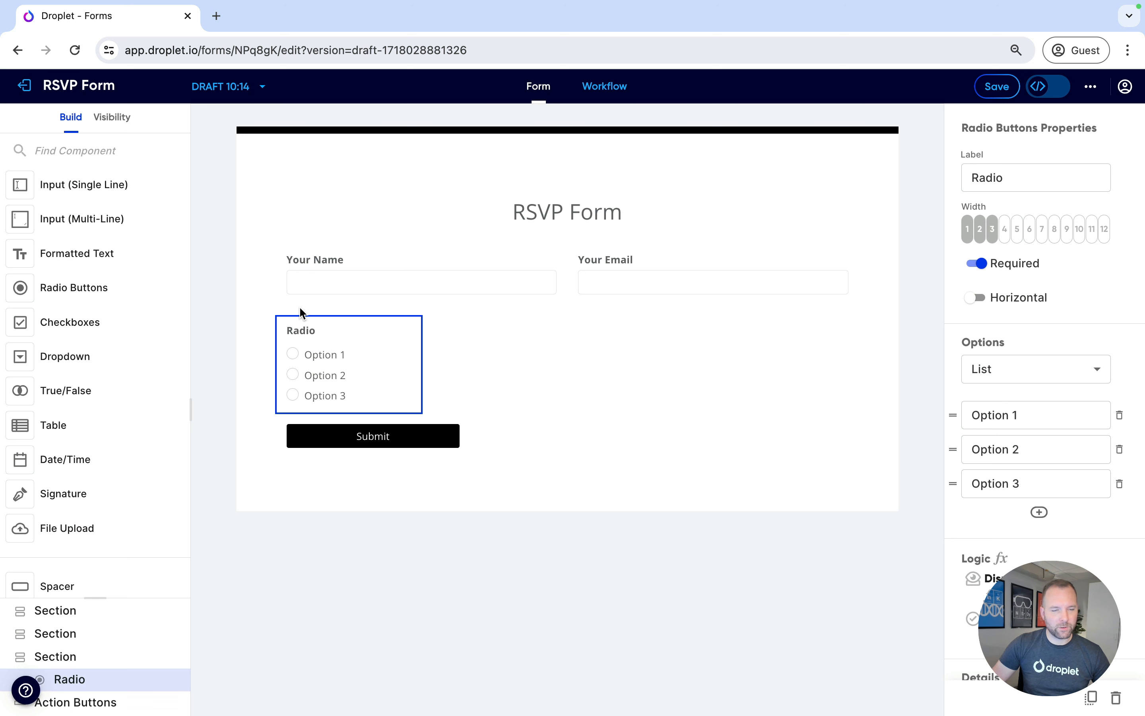
left_click(1004, 229)
Label the radio group Are you coming to the event?
left_click(1014, 183)
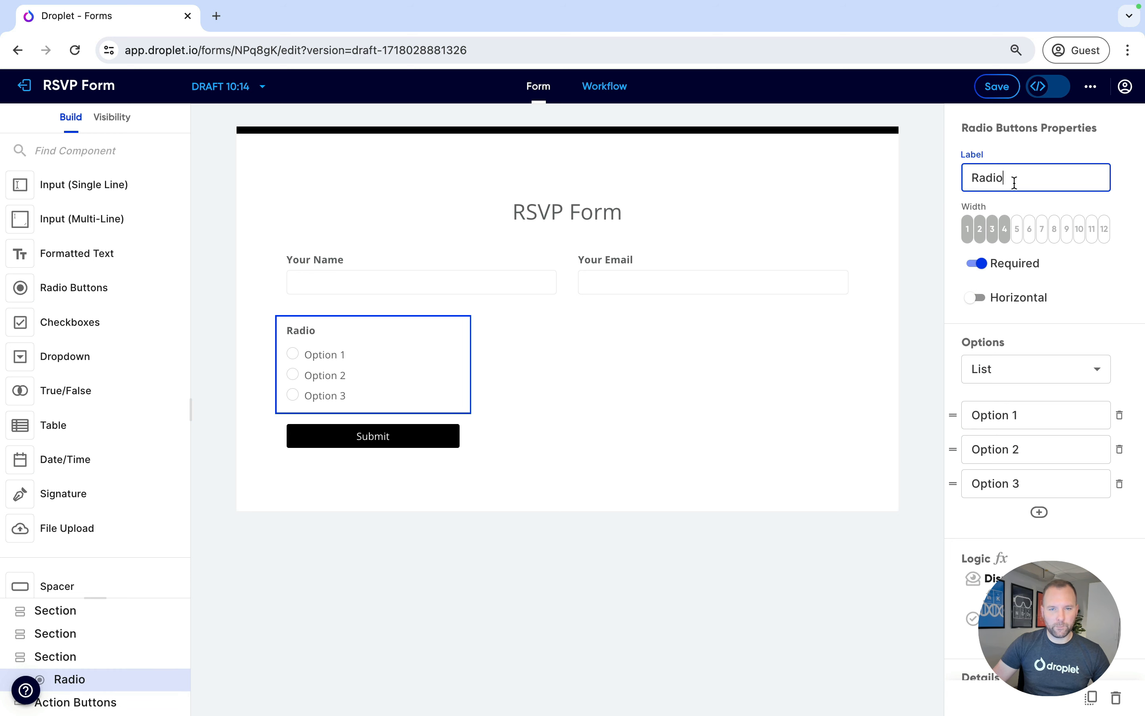
double_click(1014, 183)
type("Are you comin")
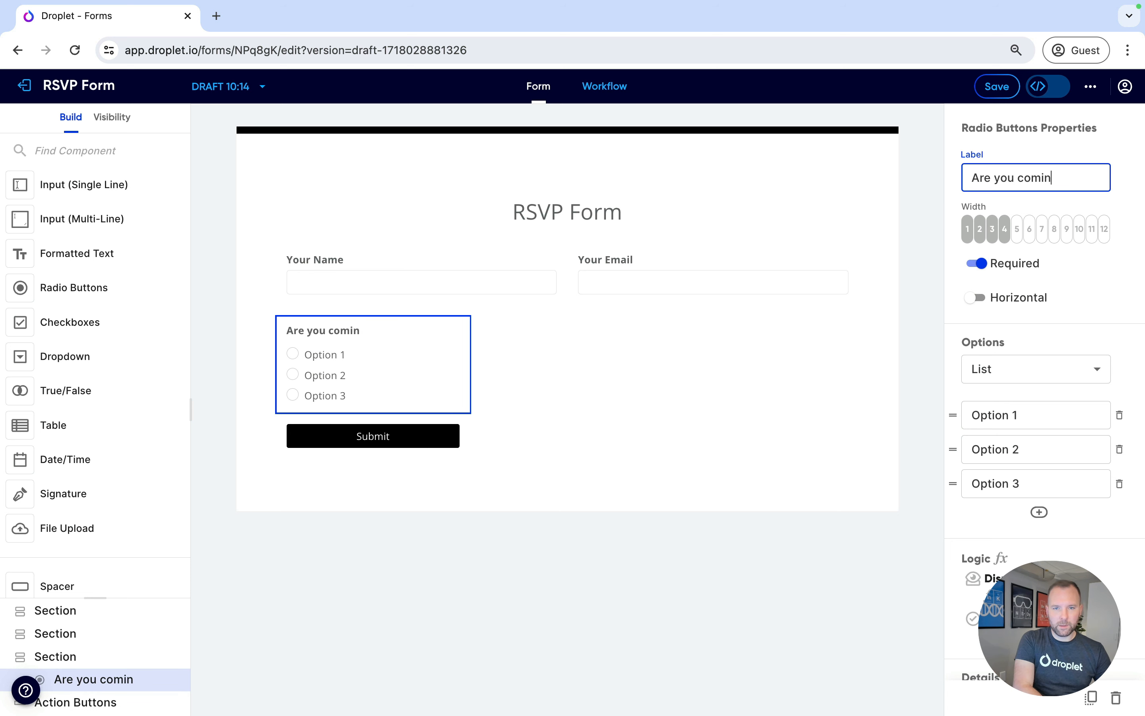
type("g to the event")
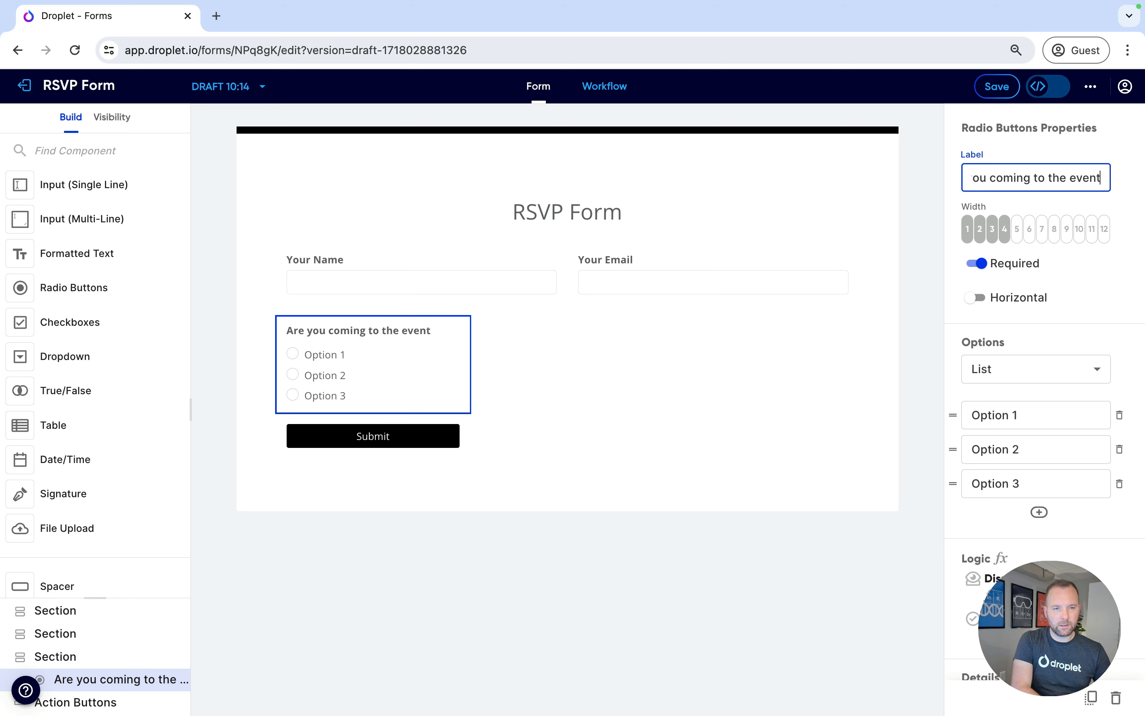
type("?")
Set the radio options to Yes and No and delete the third option
left_click(1032, 416)
key("ctrl+a")
type("Ye")
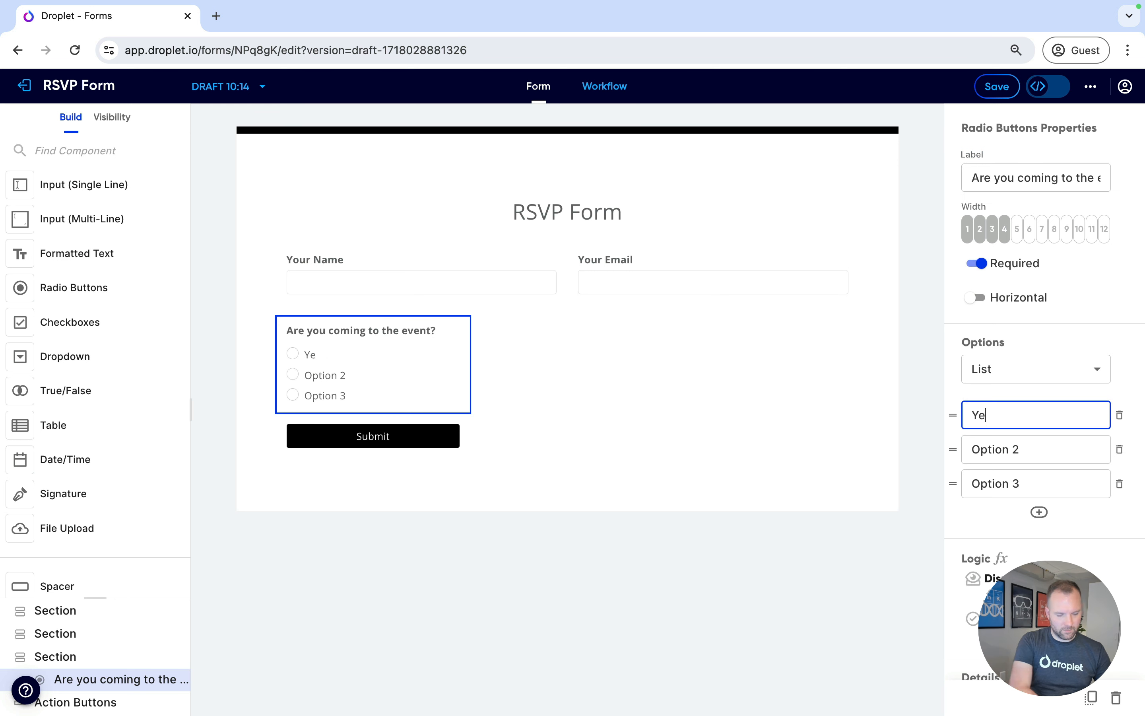
type("s")
left_click(1040, 447)
key("ctrl+a")
type("No")
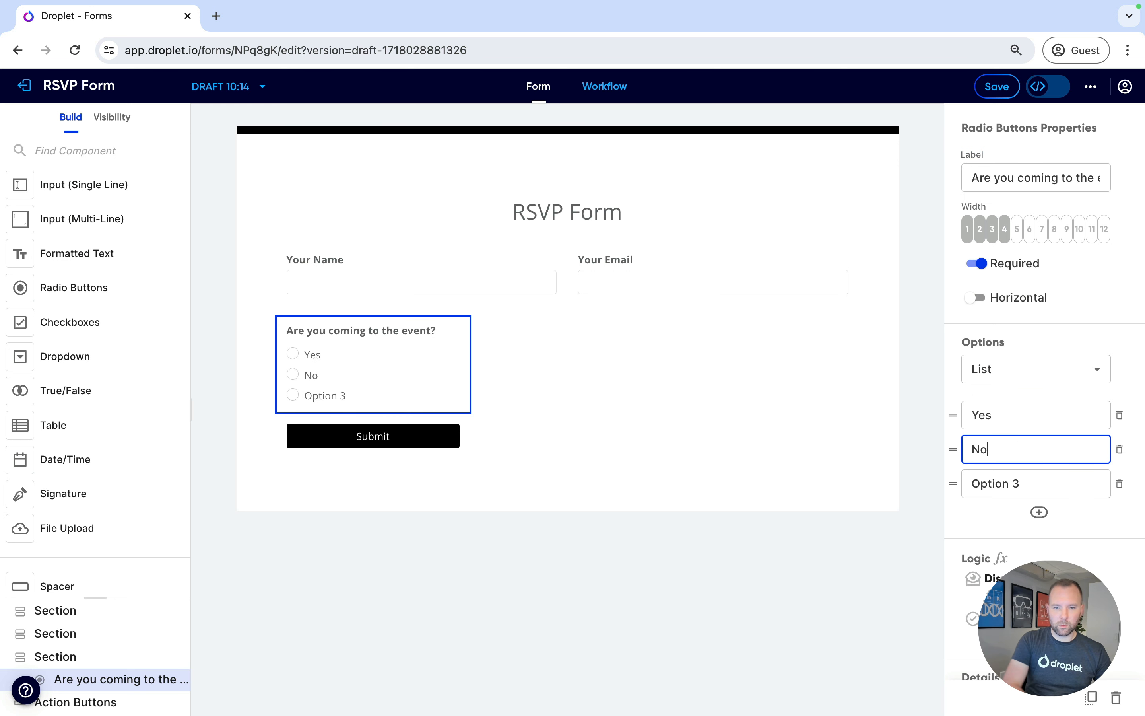
left_click(1119, 483)
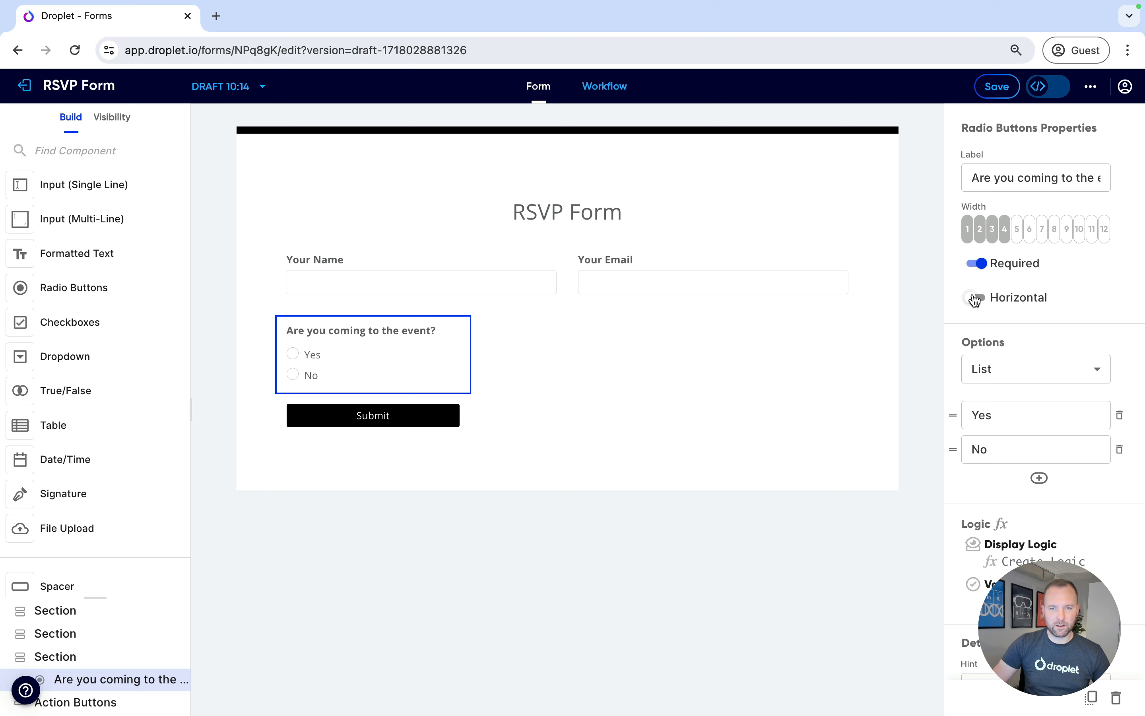
Arrange the radio options horizontally
left_click(975, 298)
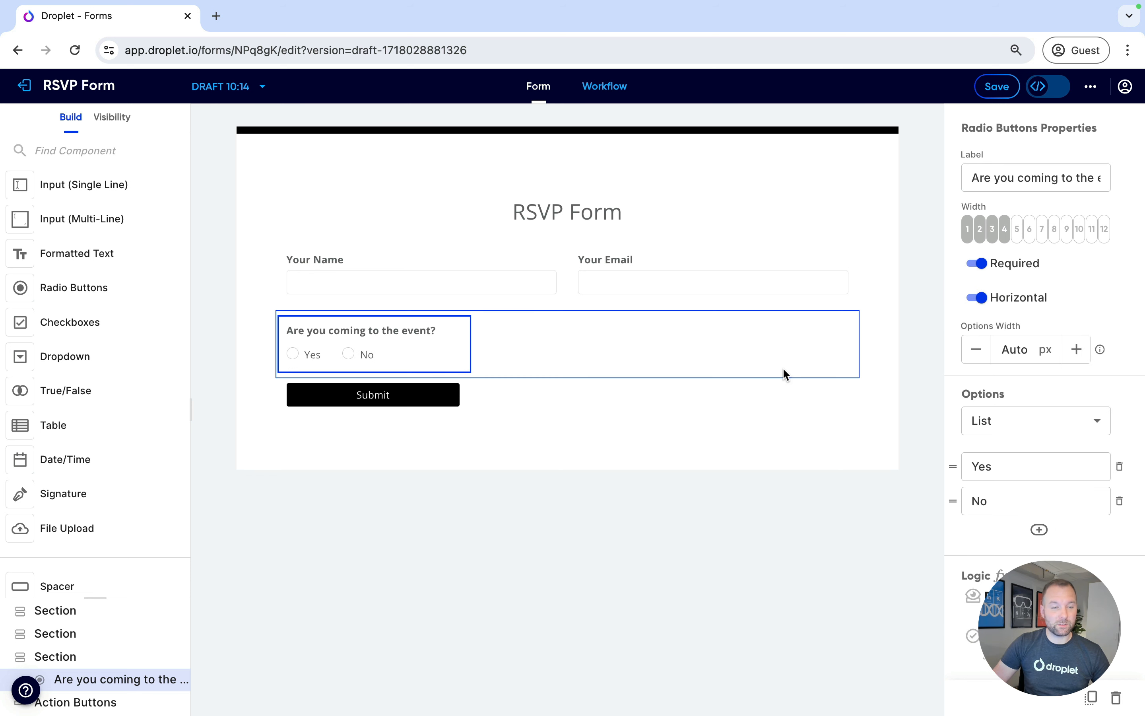
left_click(654, 428)
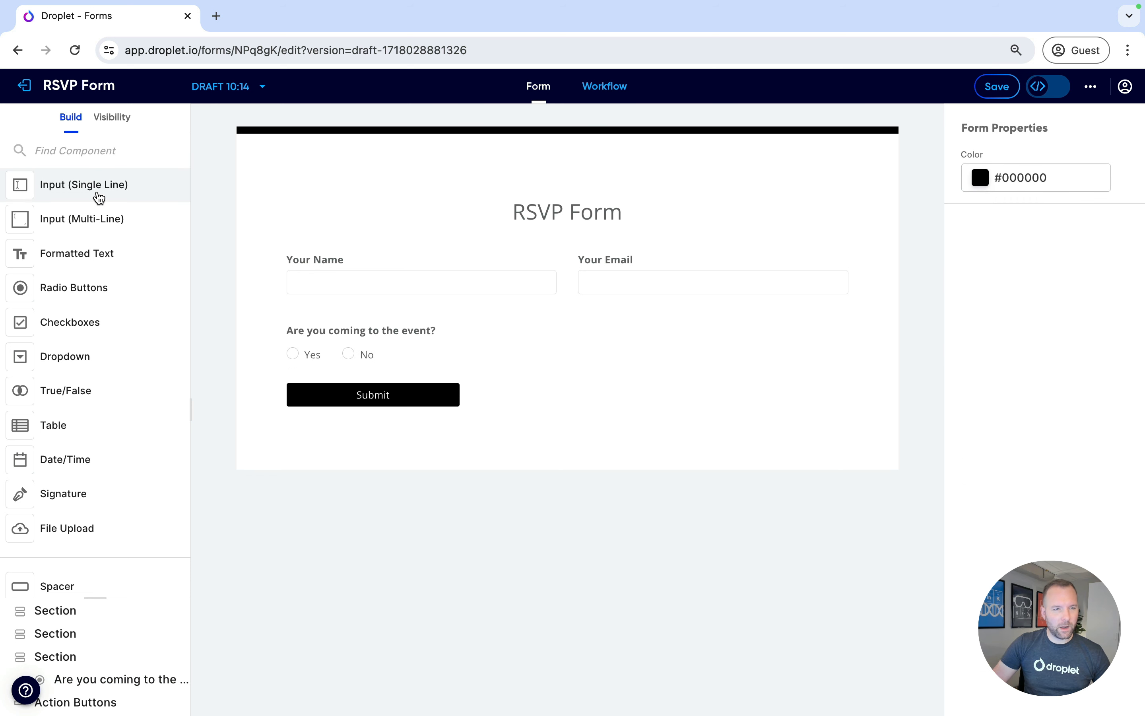
Add a single-line input beside the radio group with a width of 4
mouse_move(68, 194)
left_click_drag(66, 194, 481, 355)
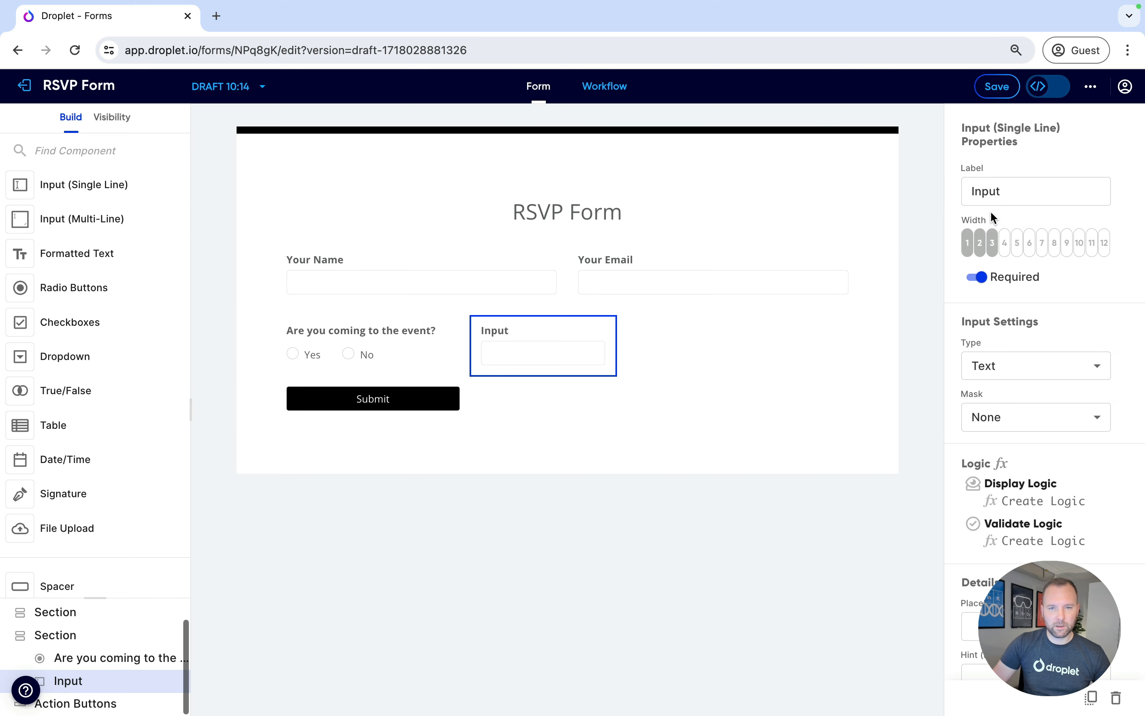
left_click(1003, 243)
Label the input How many people will attend? and set its type to Number
left_click(1022, 194)
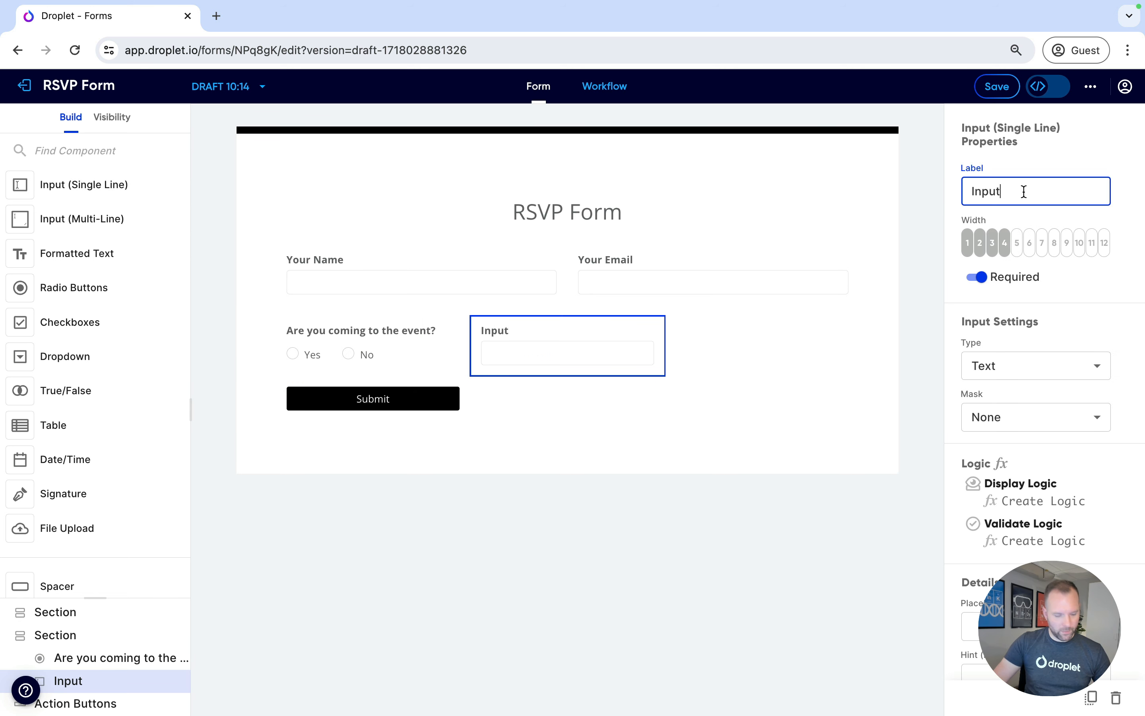
double_click(1022, 194)
type("How many people will ate")
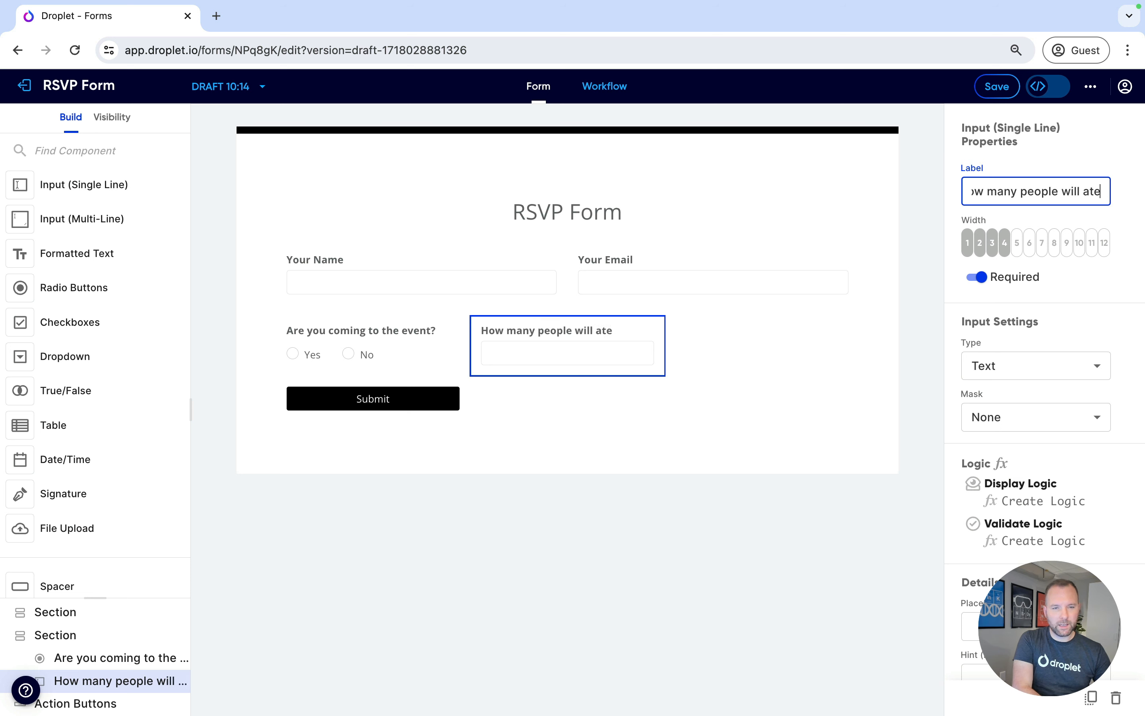
key("BackSpace")
type("tend?")
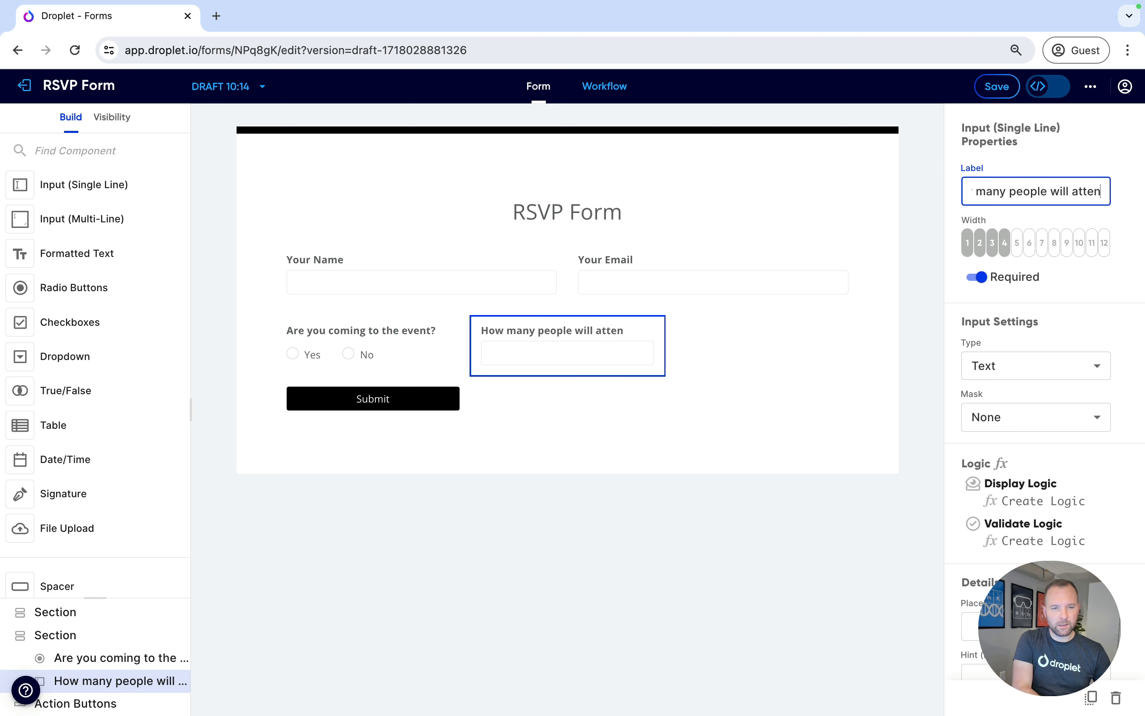
left_click(1020, 376)
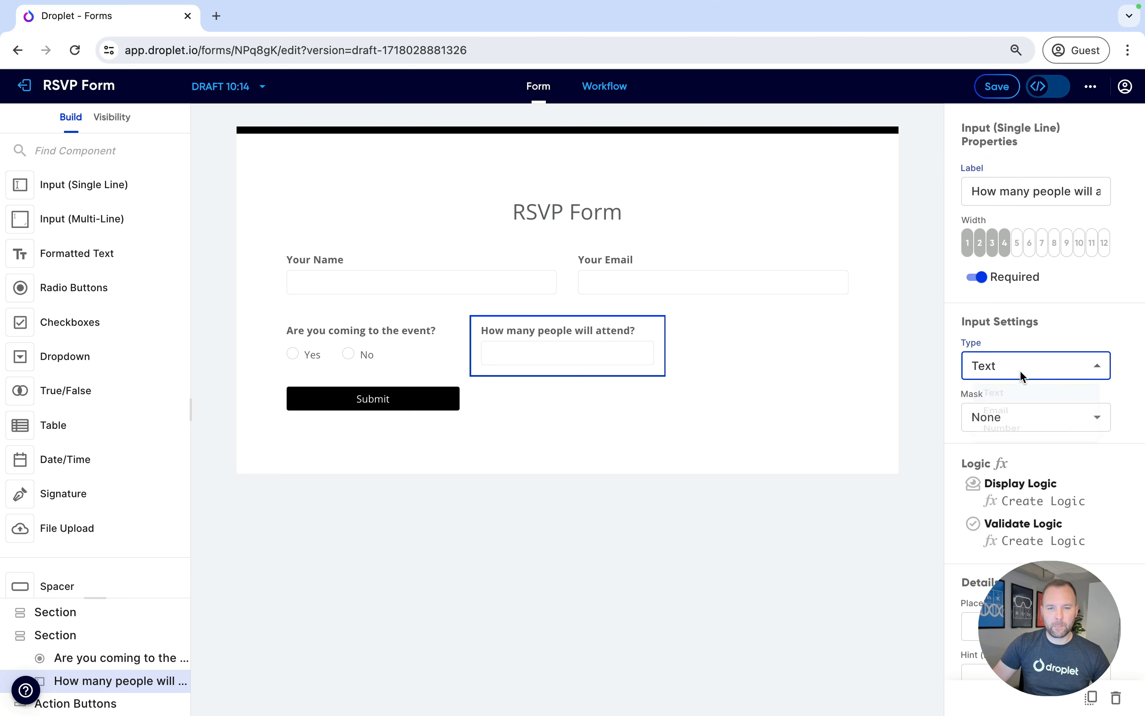
left_click(1011, 450)
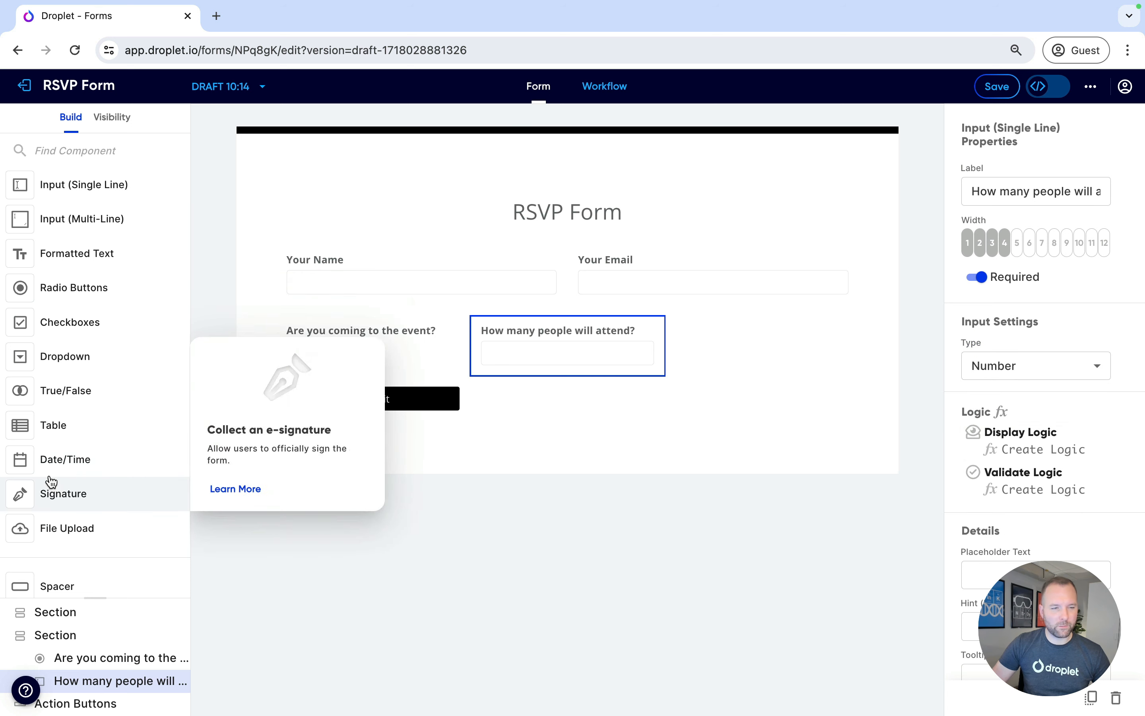
Add a date field beside the attendee count input with a width of 4
left_click_drag(53, 472, 691, 352)
left_click(1005, 230)
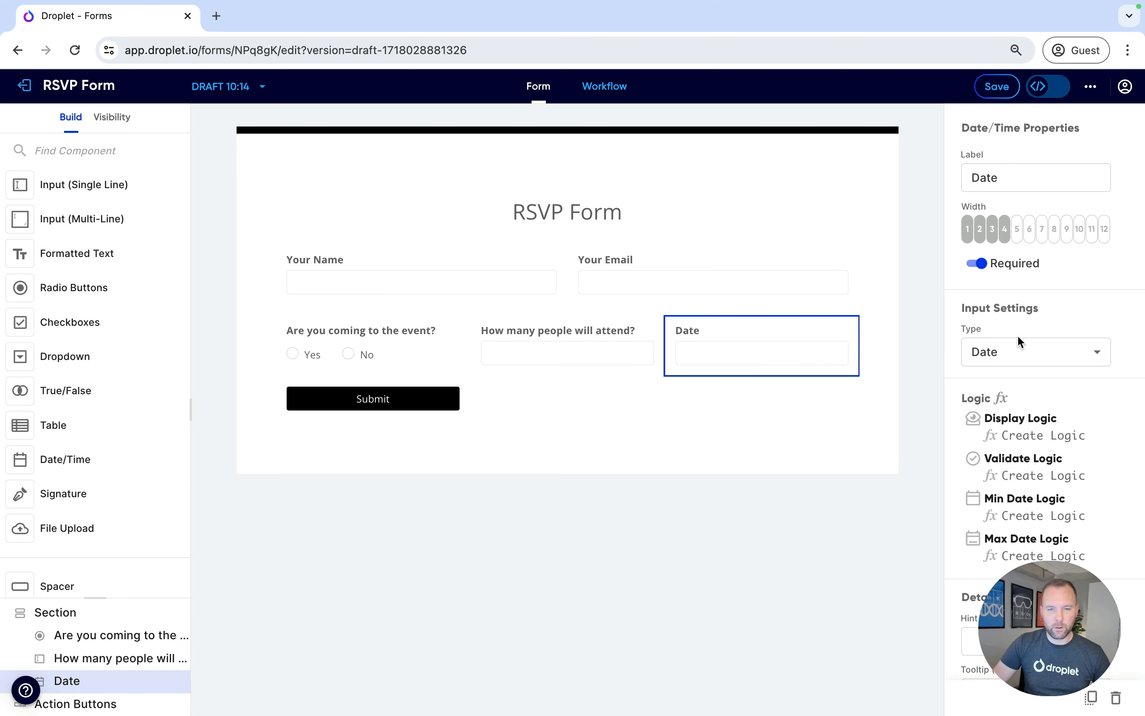
Label the date field What time will you arrive? and set its type to Time with a 5 min interval
double_click(1013, 177)
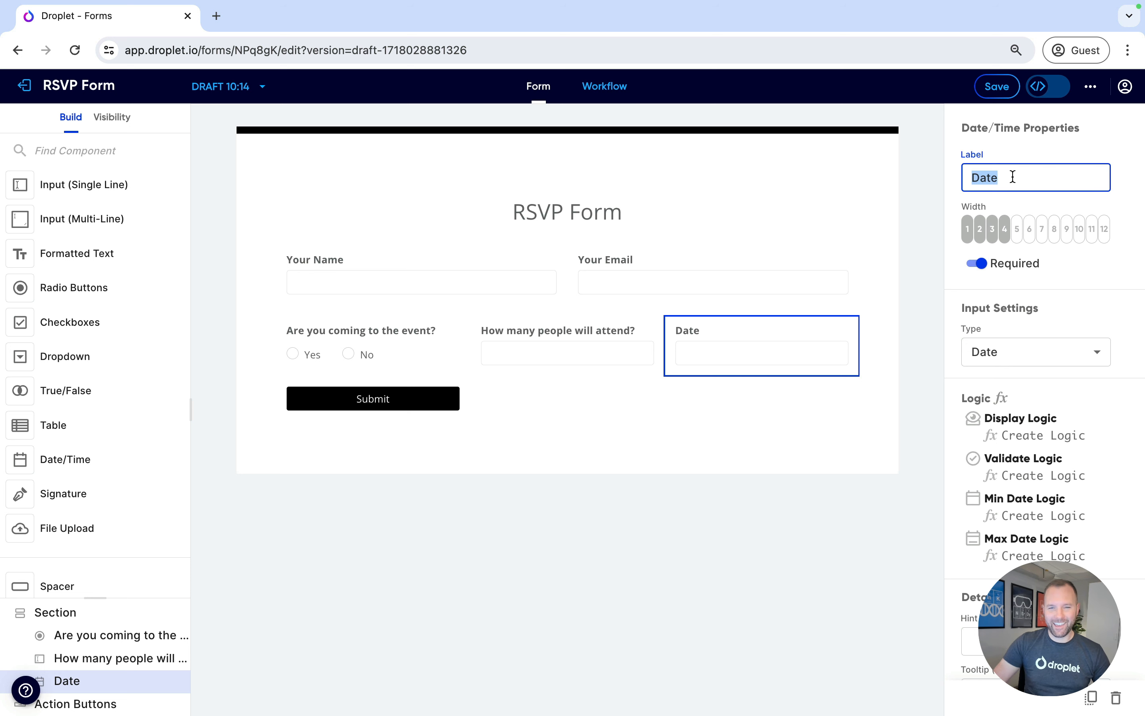
type("What time")
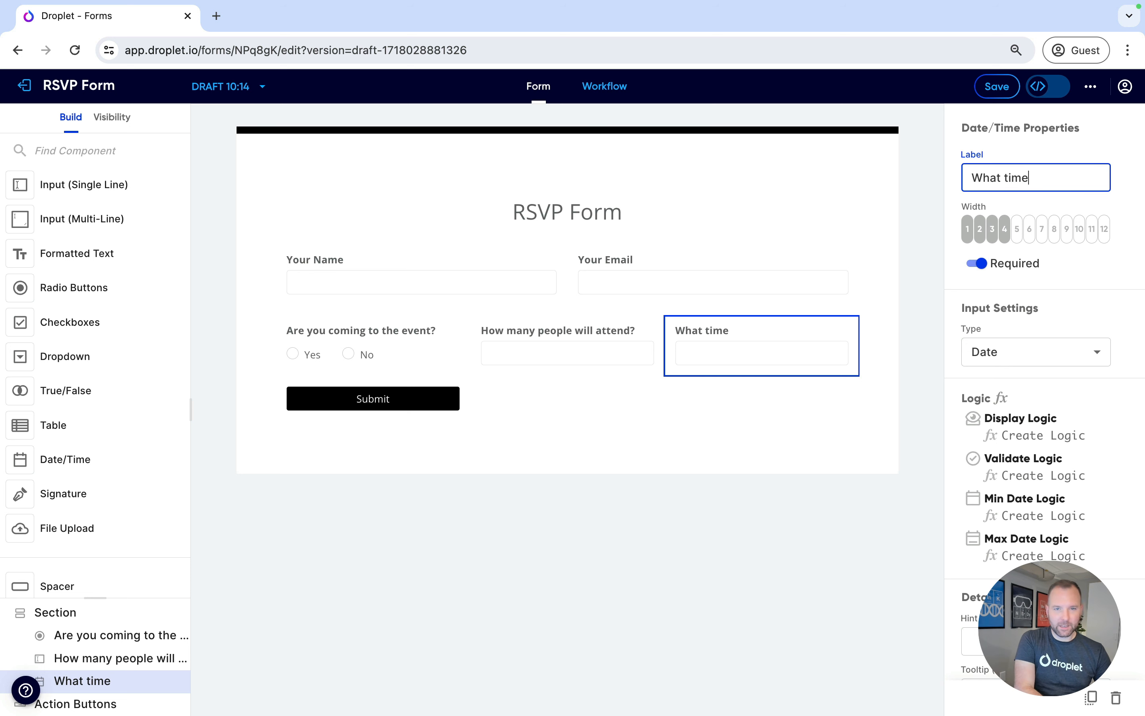
type(" will you arrive?")
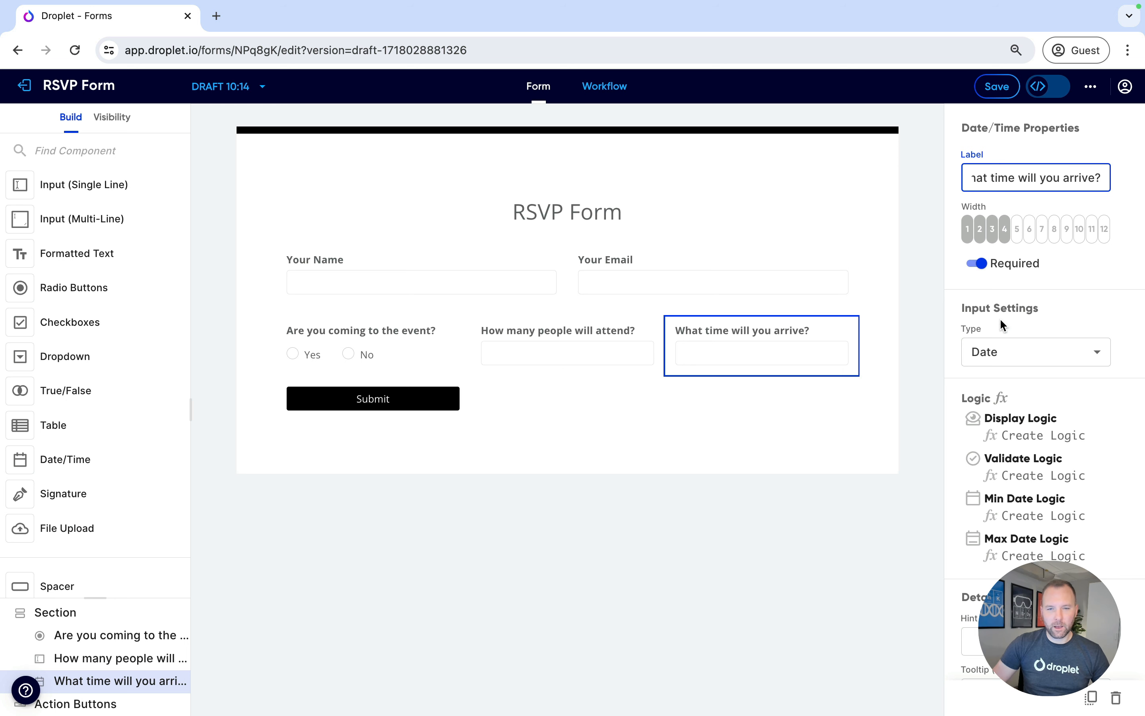
left_click(1005, 348)
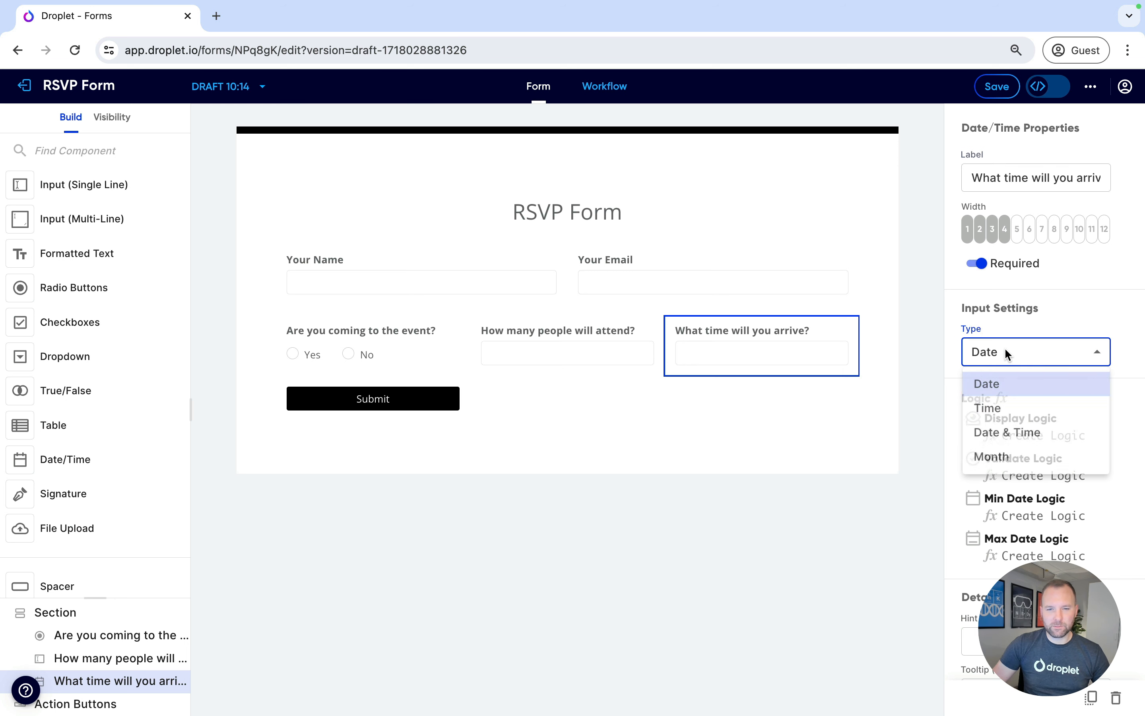
left_click(1012, 408)
left_click(1015, 407)
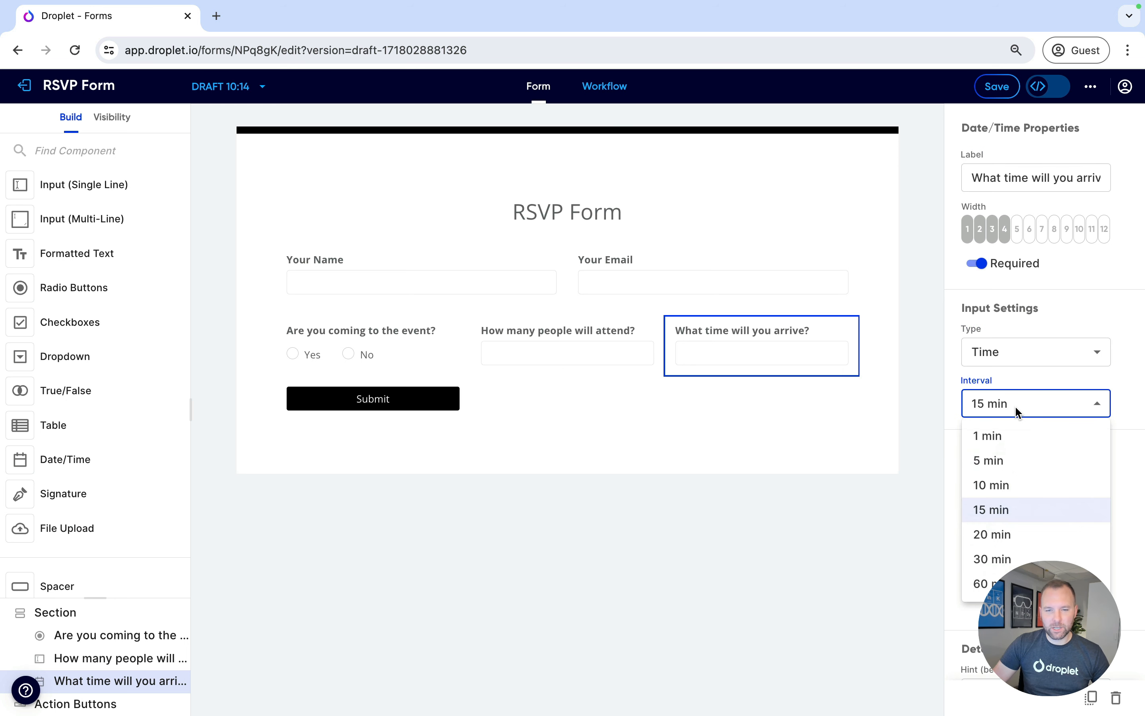
left_click(1001, 462)
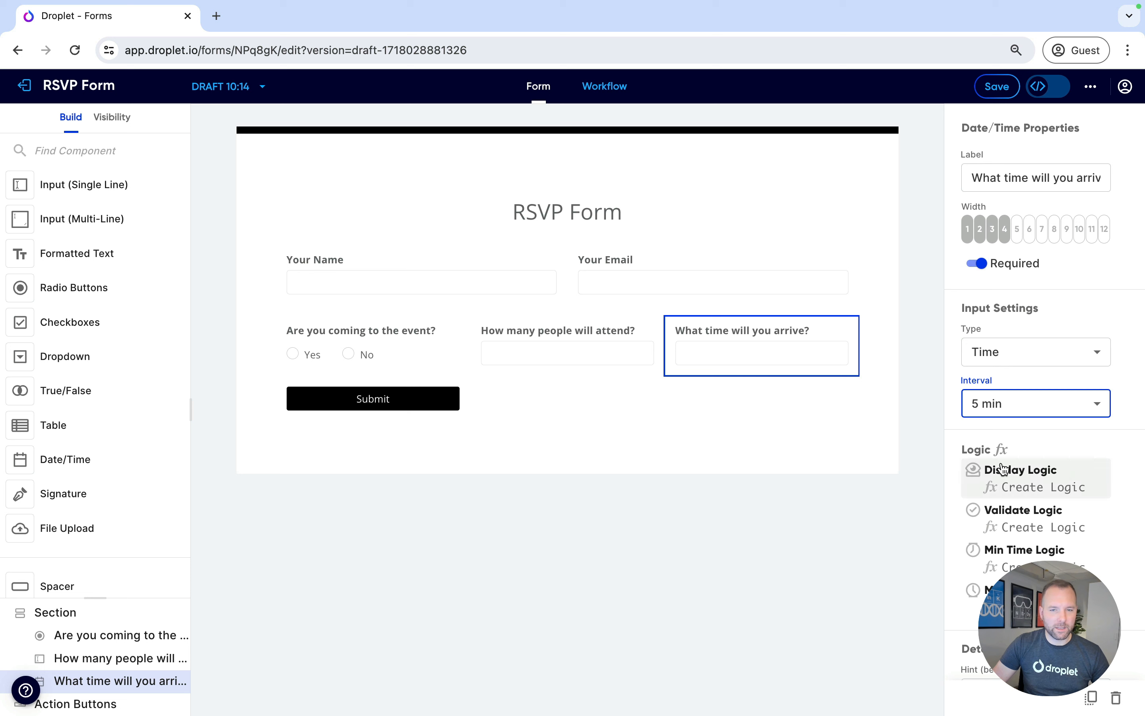
Turn off Required for the arrival time and attendee count fields
left_click(426, 352)
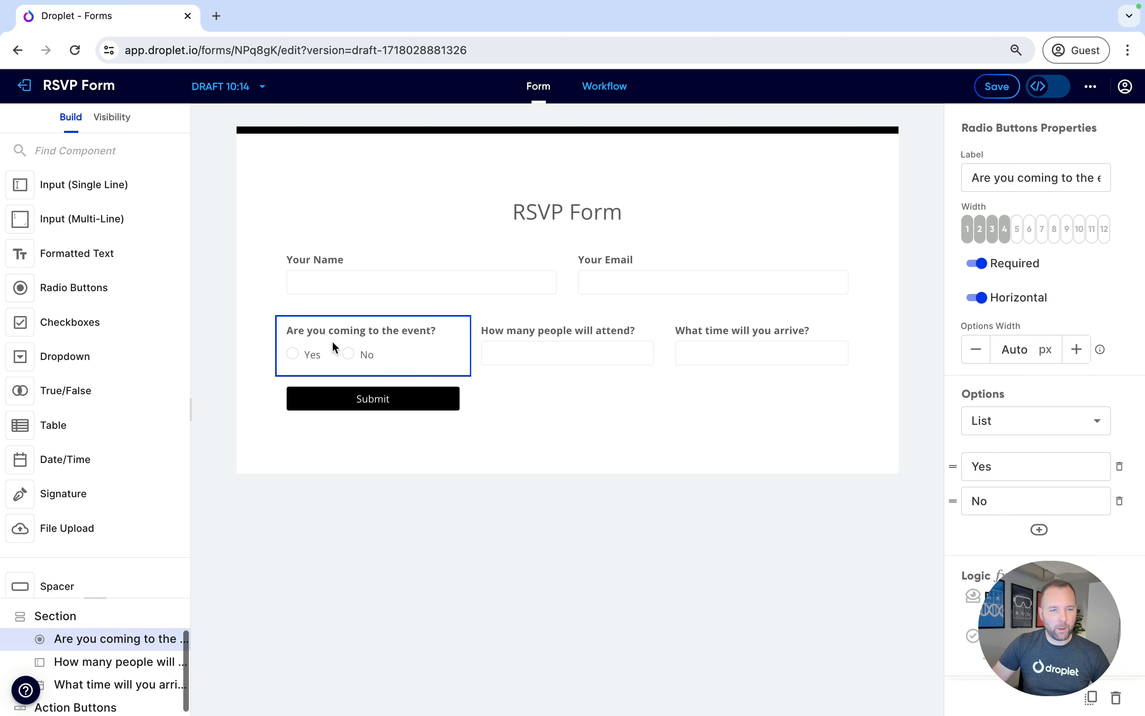
left_click(583, 341)
left_click(759, 336)
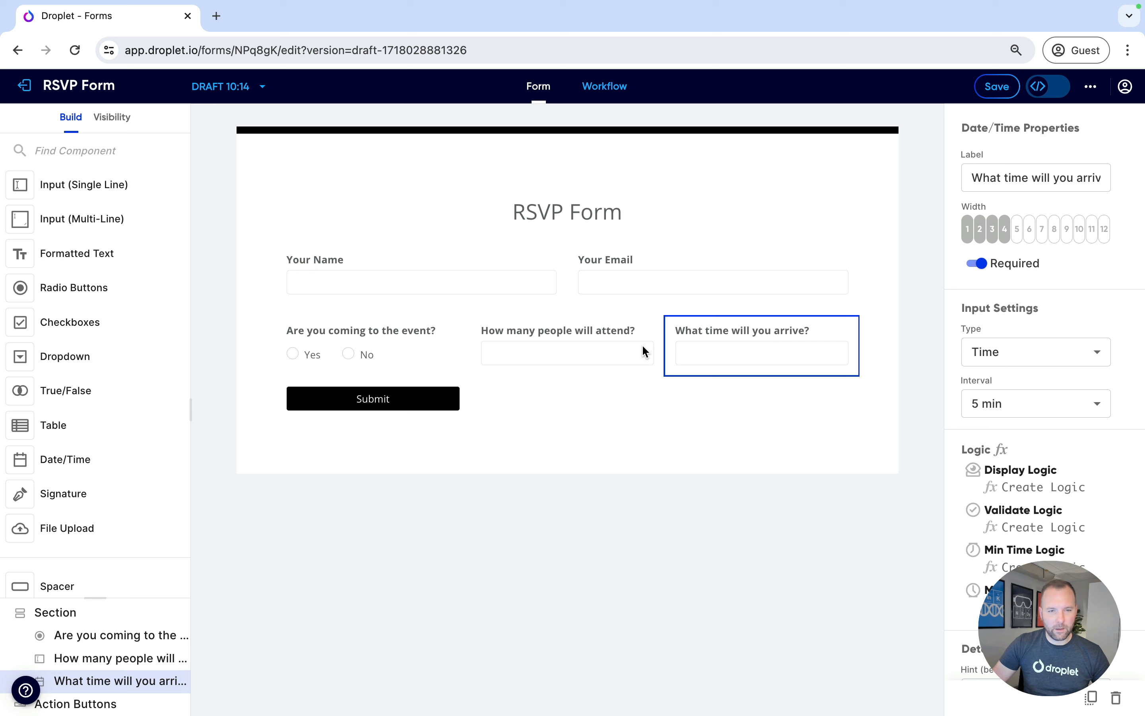
left_click(602, 342)
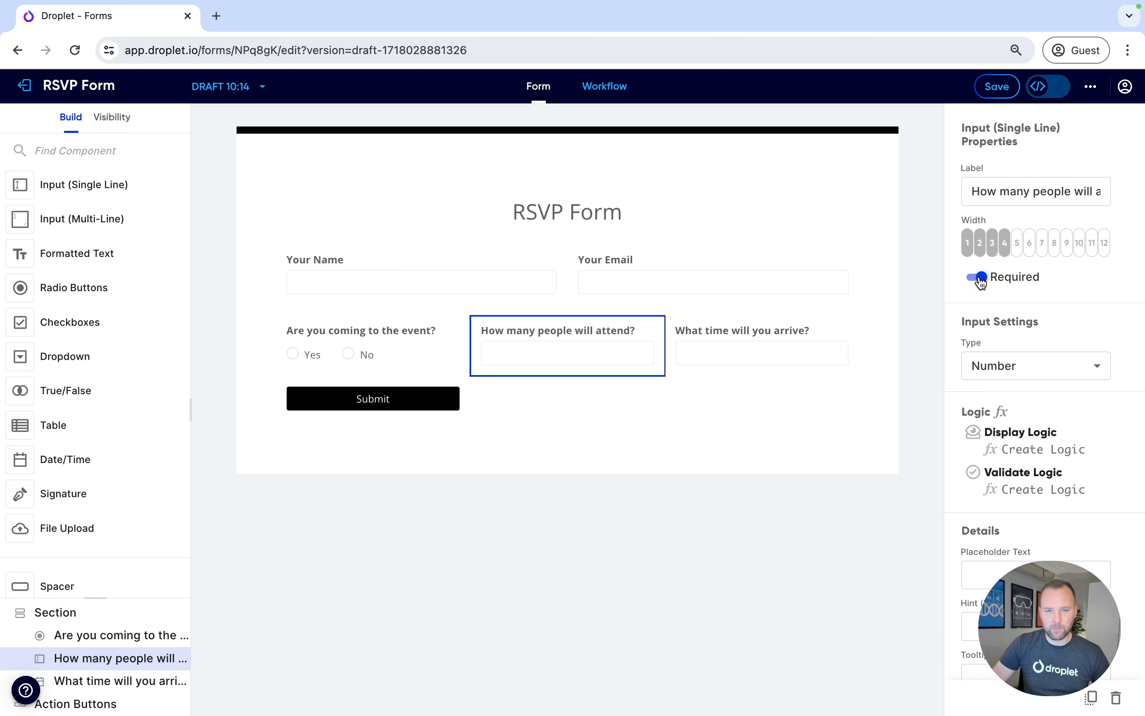
left_click(768, 330)
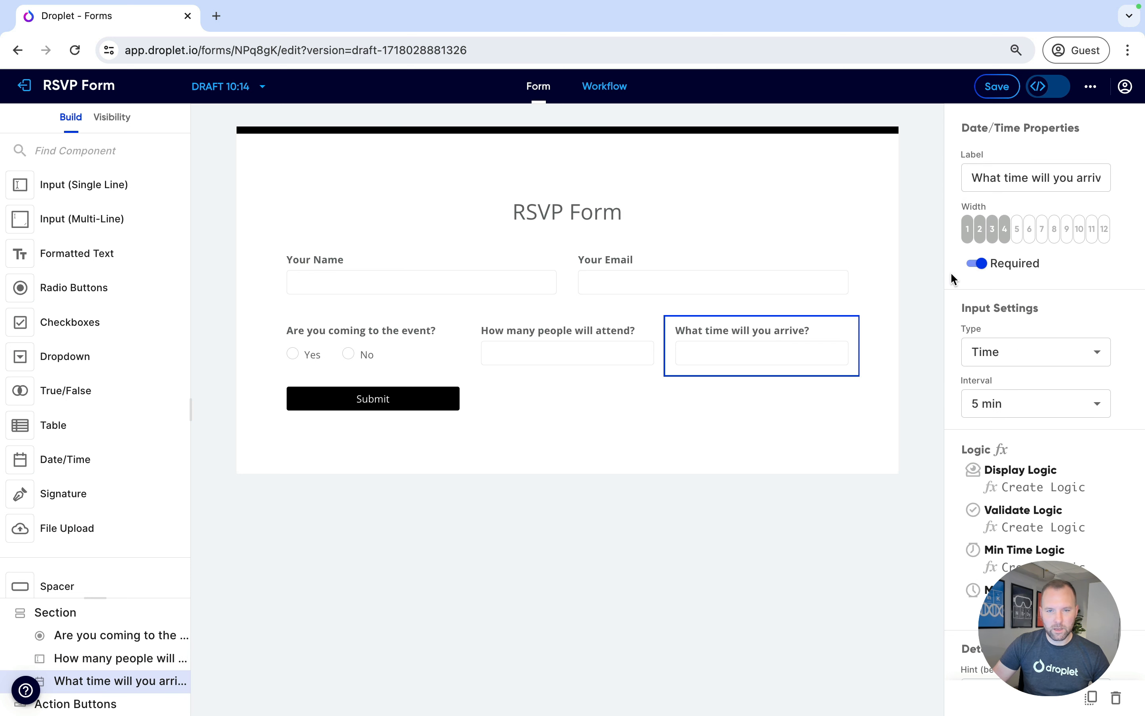
left_click(976, 263)
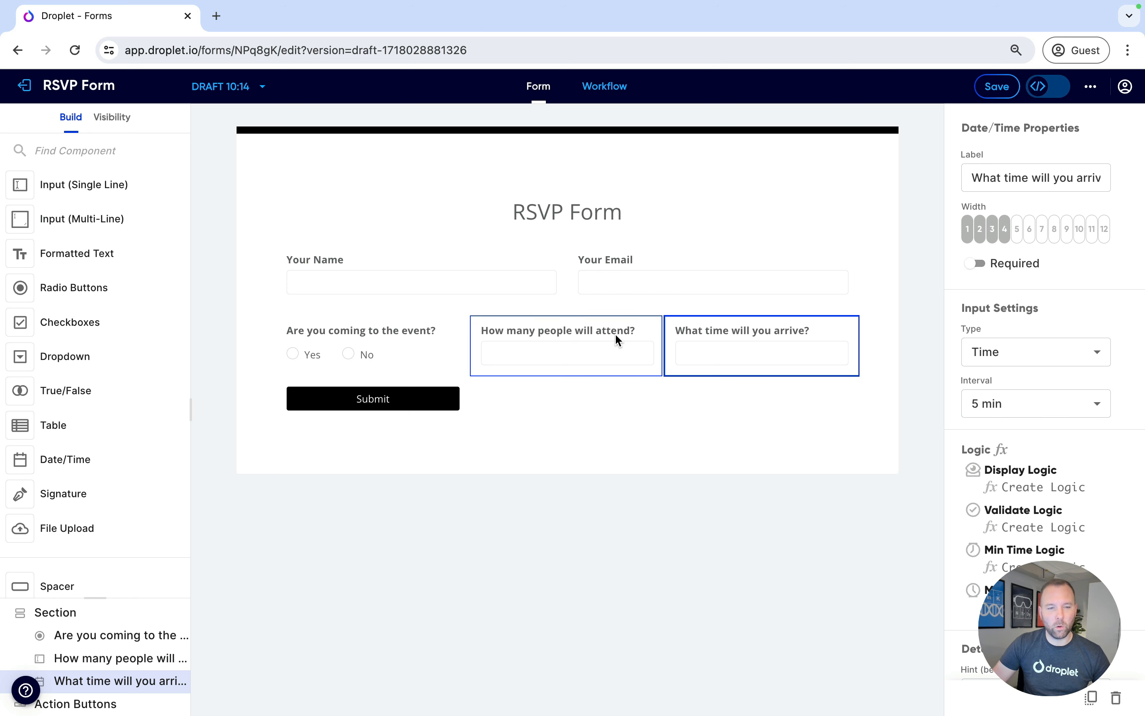
left_click(522, 333)
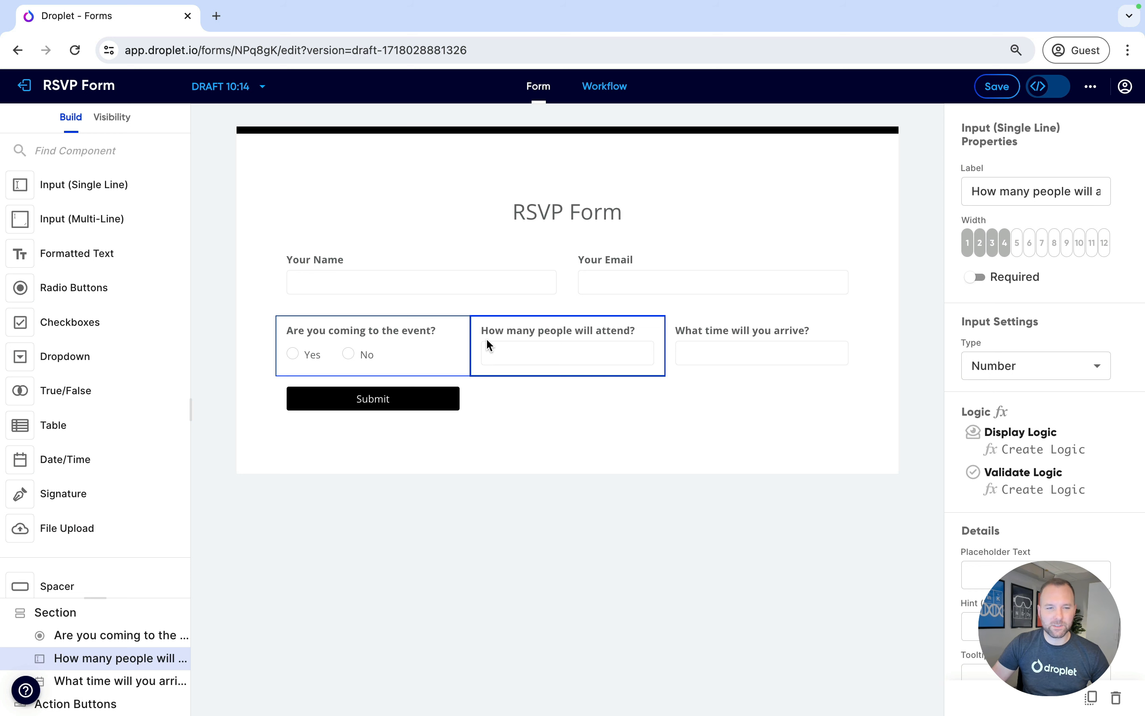
Save the form and publish it as a new version
left_click(1008, 89)
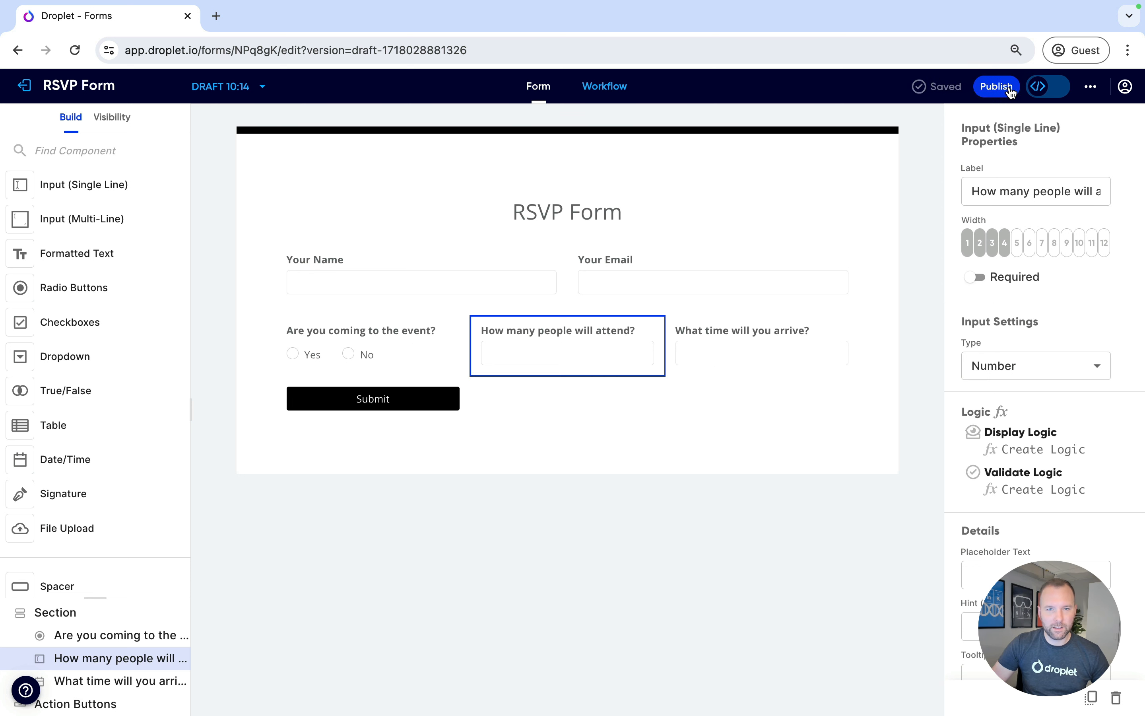
left_click(1000, 92)
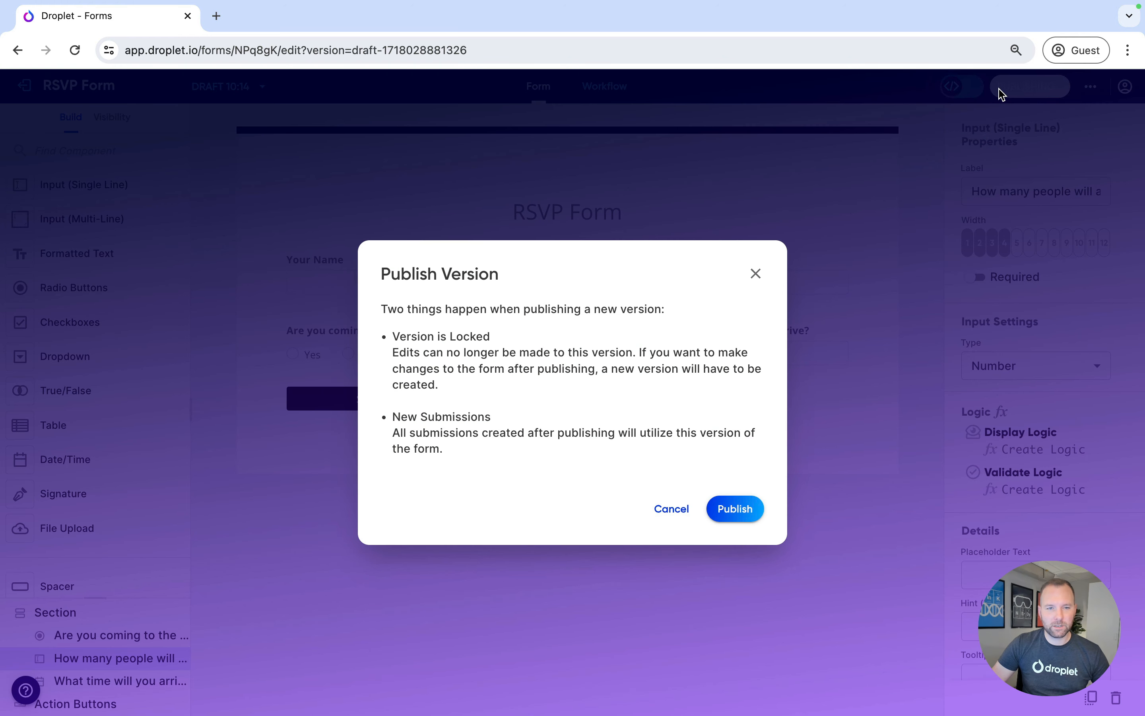
left_click(747, 509)
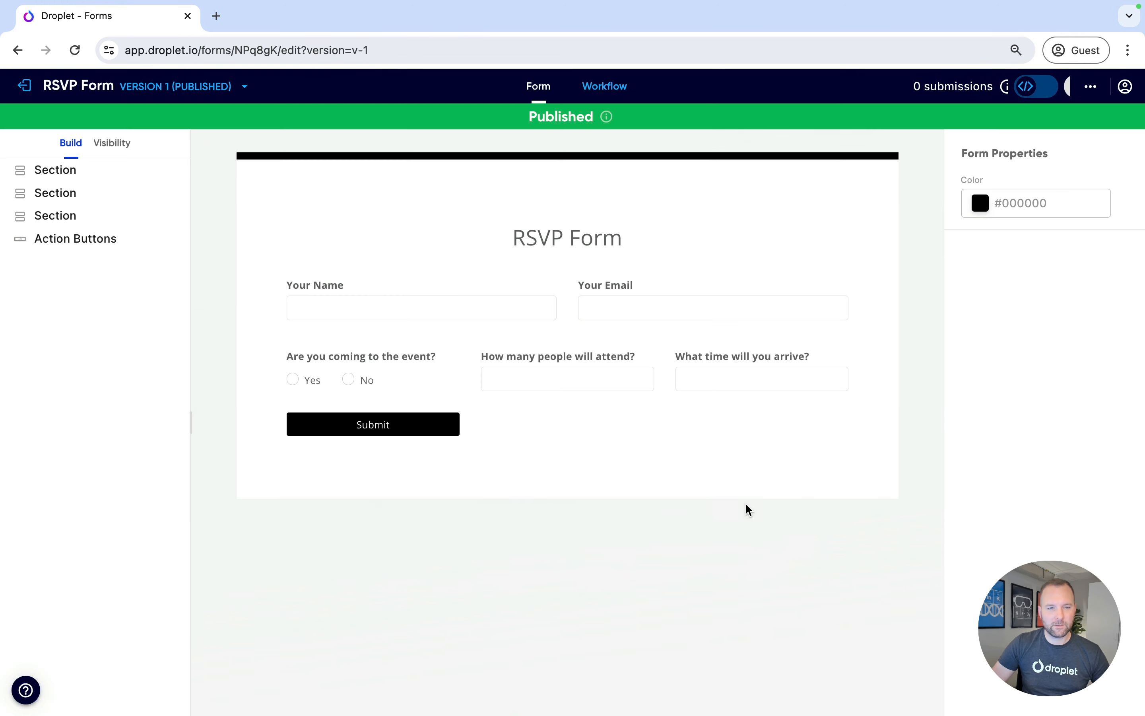
Exit the builder, open the form's preview and submit it empty to test the required fields
left_click(24, 86)
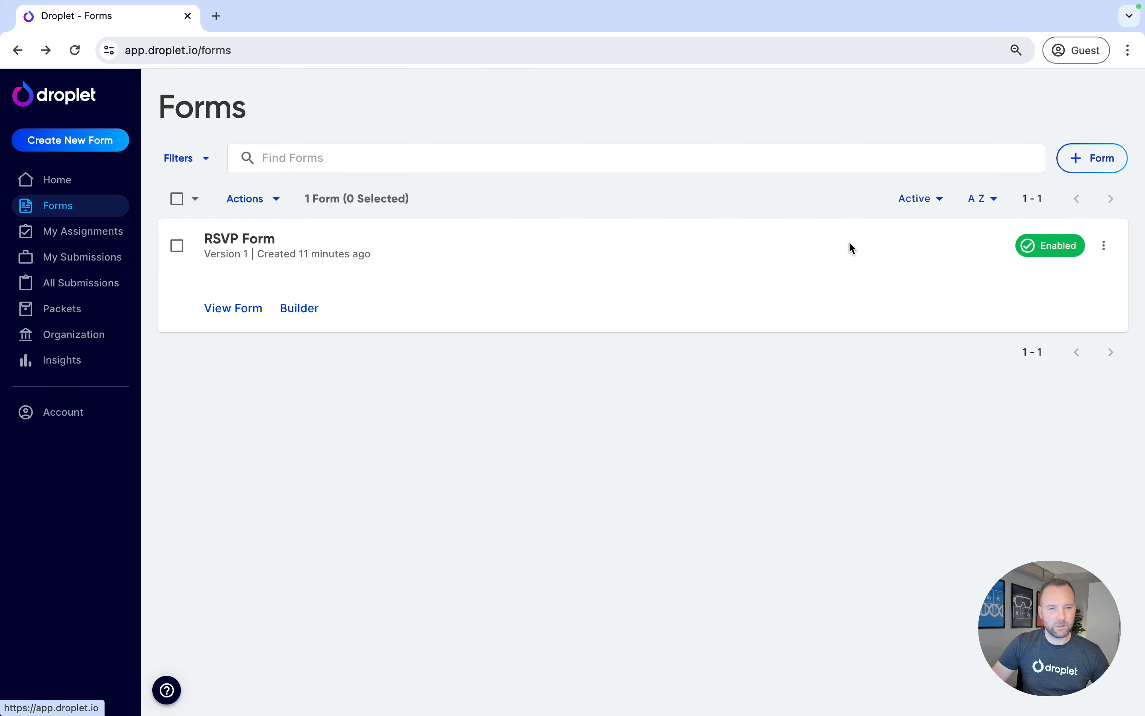
left_click(1104, 246)
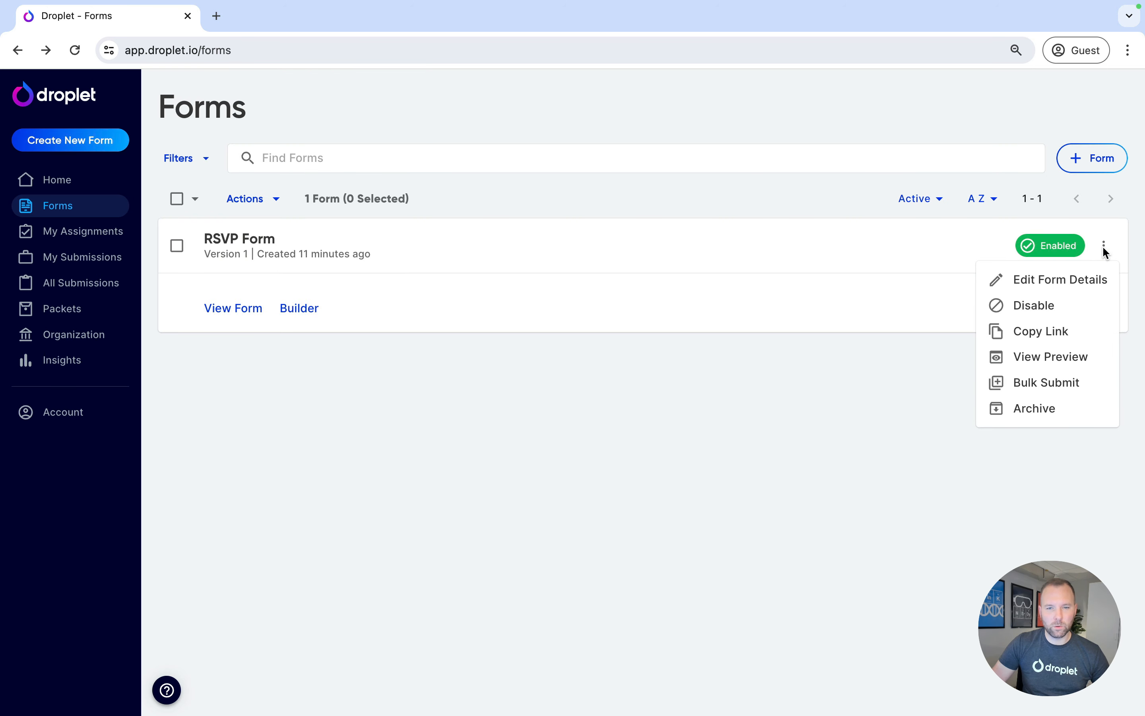
left_click(1060, 357)
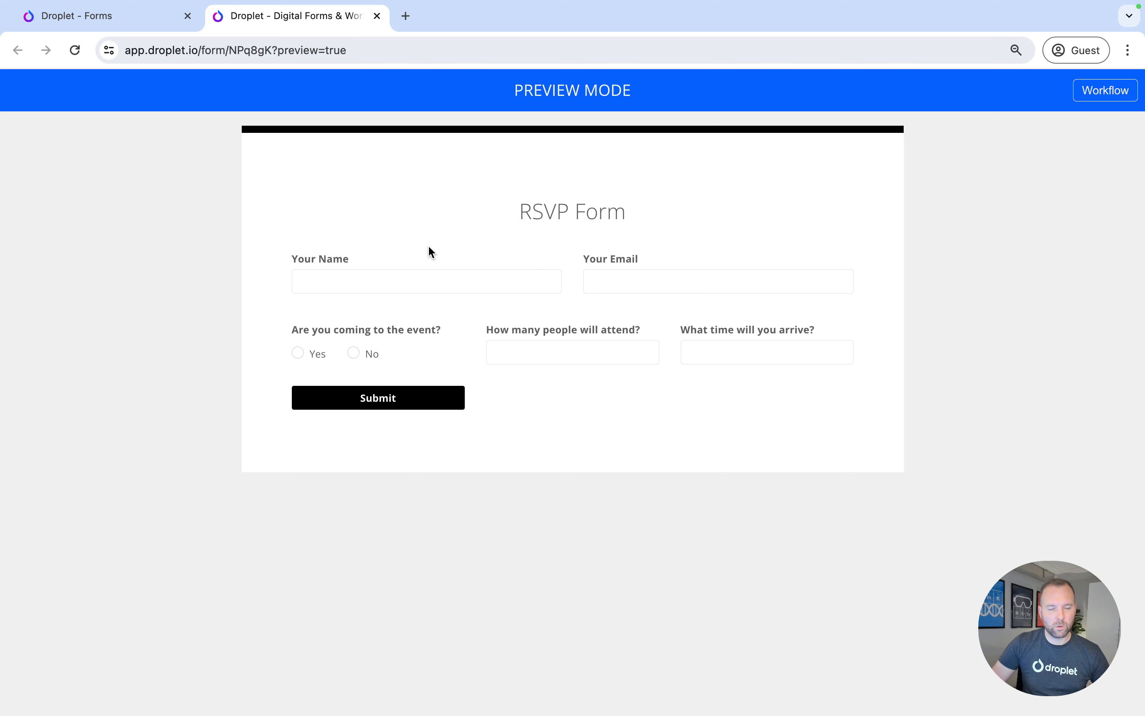
left_click(373, 399)
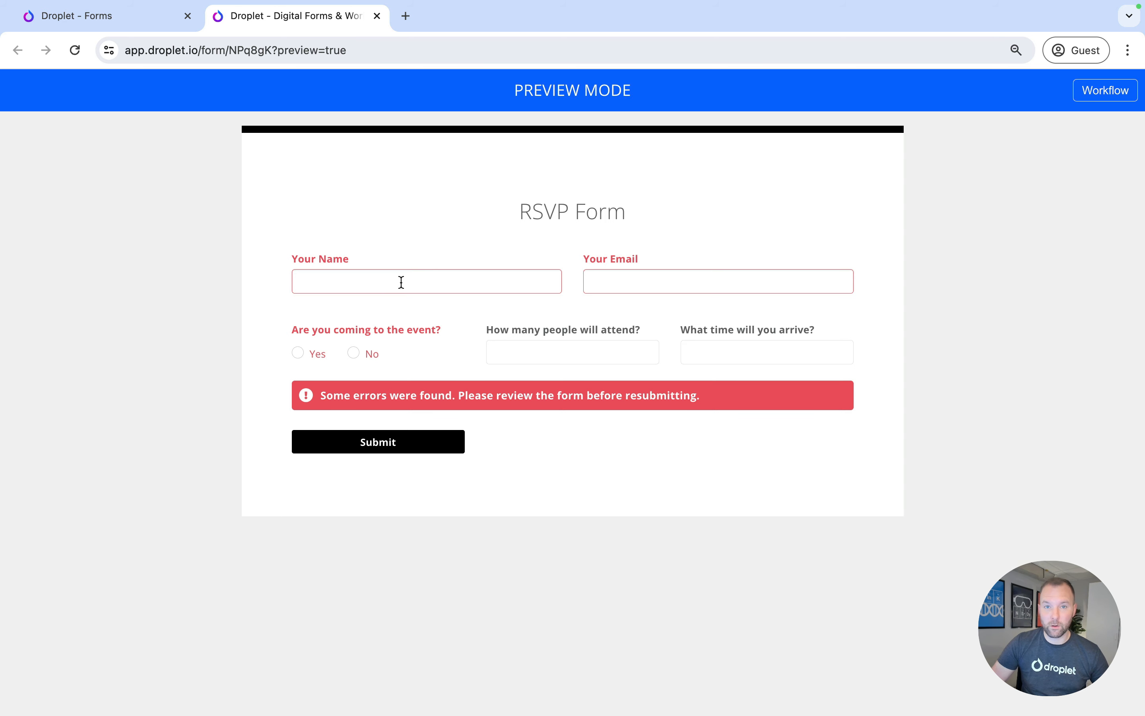
Copy the RSVP form's public link from the forms list
left_click(115, 25)
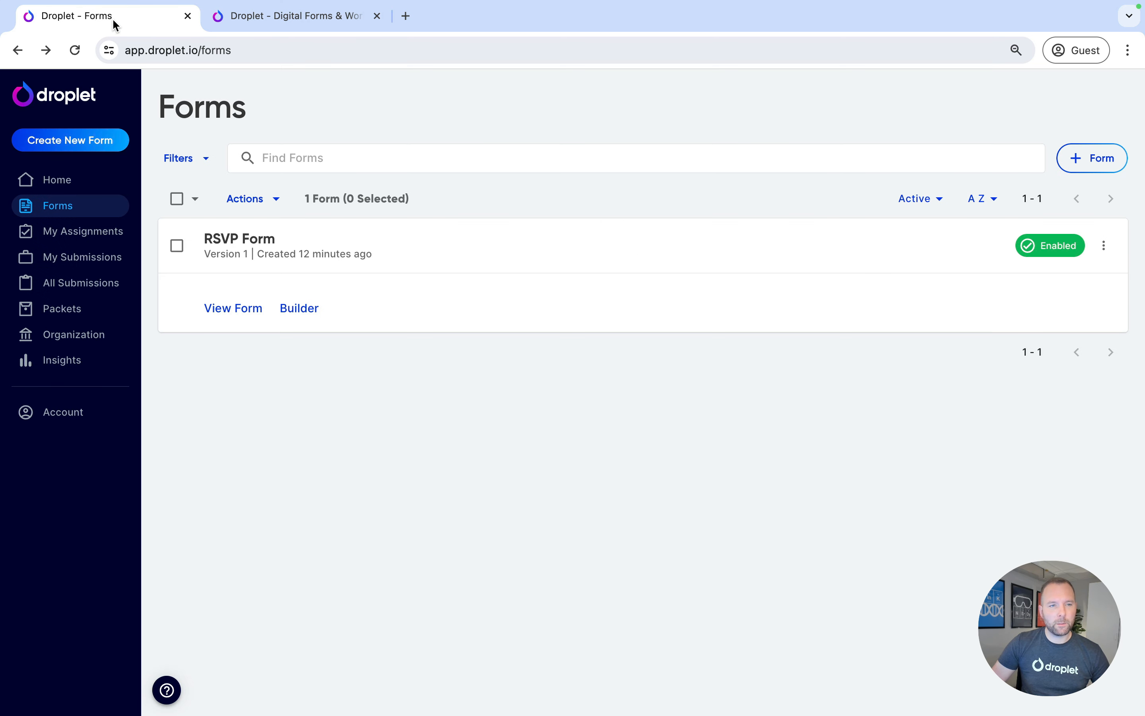
left_click(1103, 245)
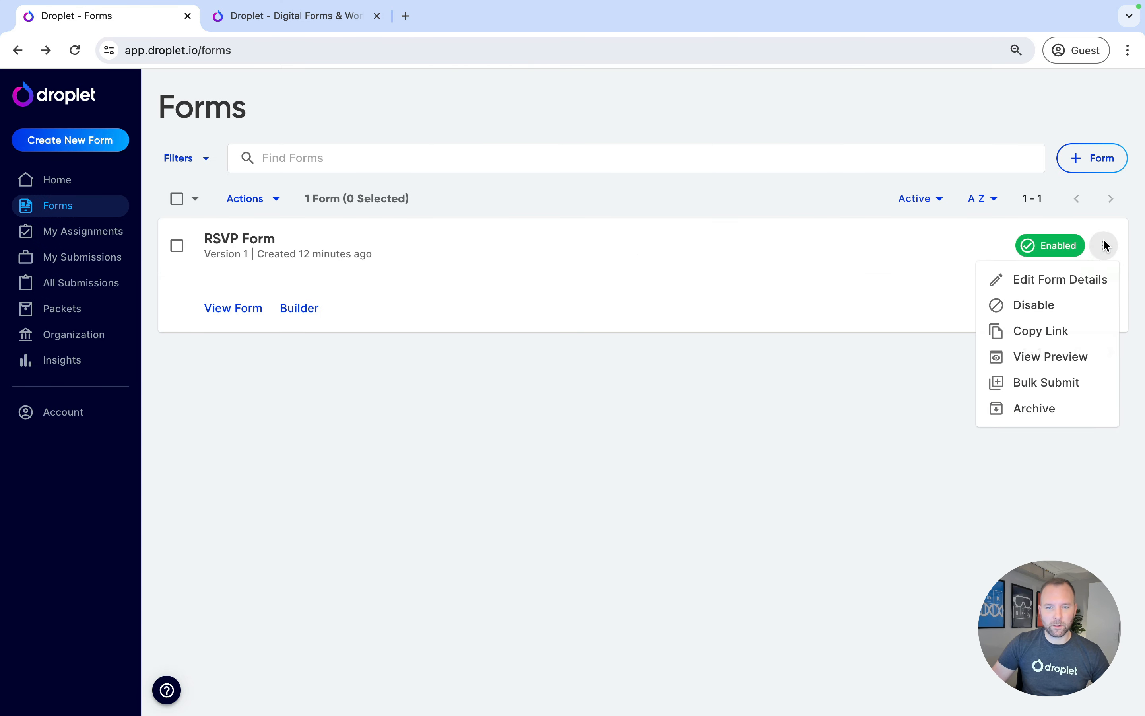
left_click(1040, 337)
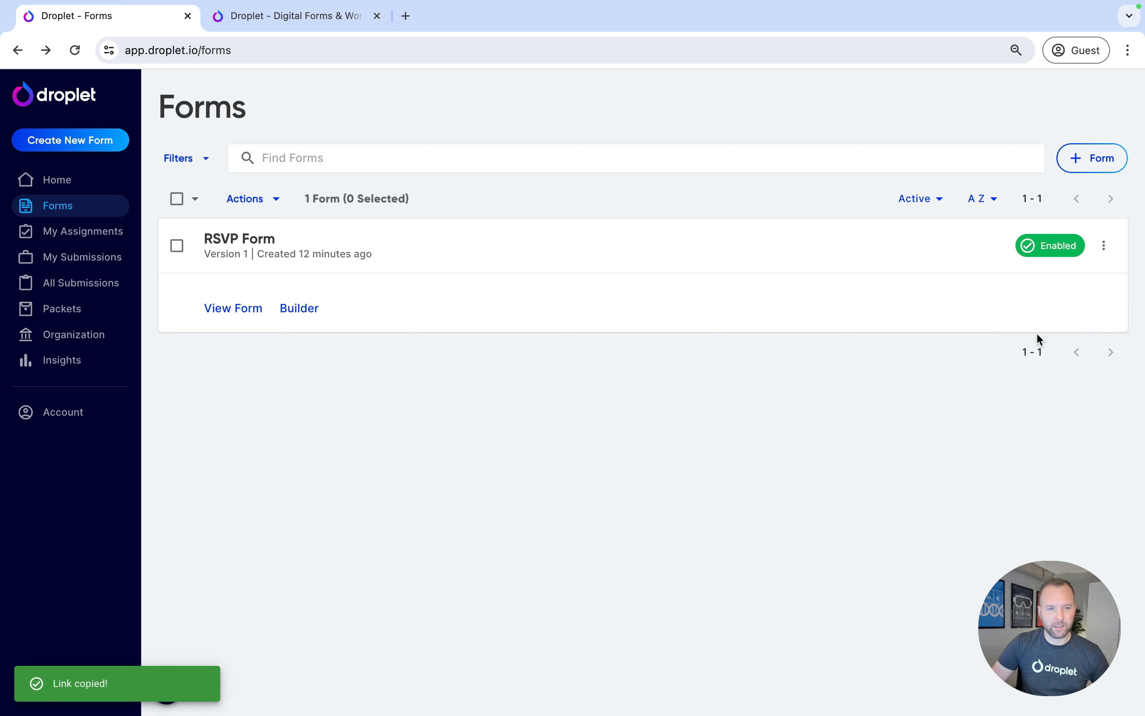
Open the copied form link in the second browser tab
left_click(317, 18)
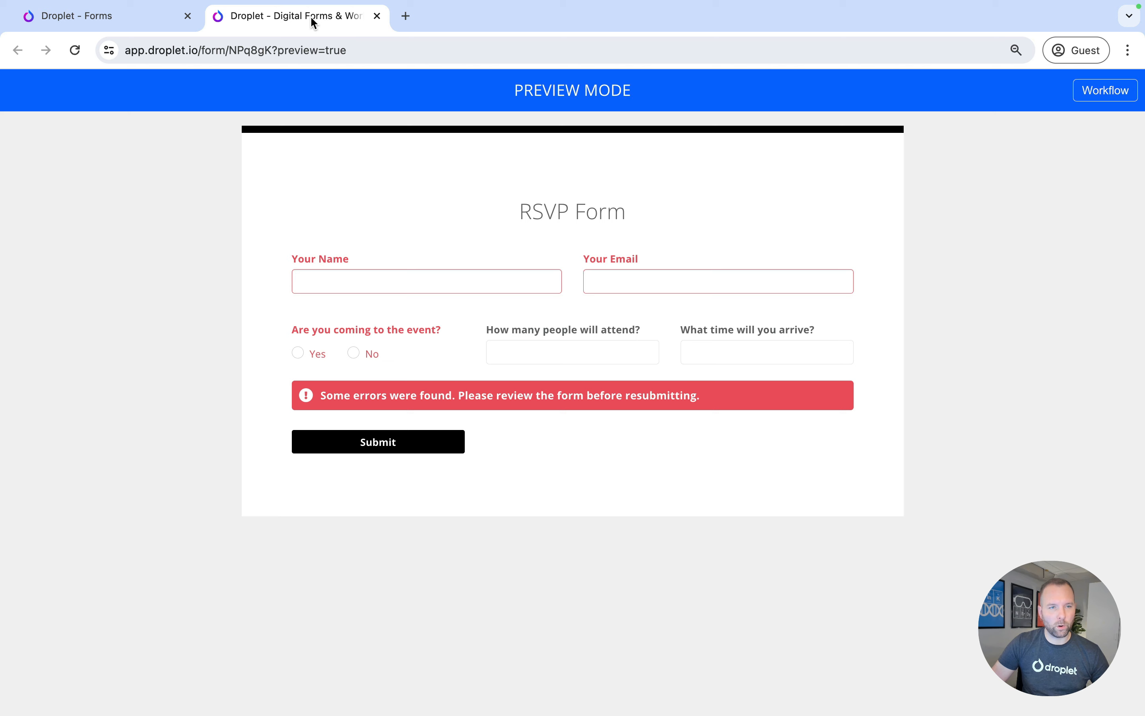
left_click(292, 47)
key("super+v")
key("Return")
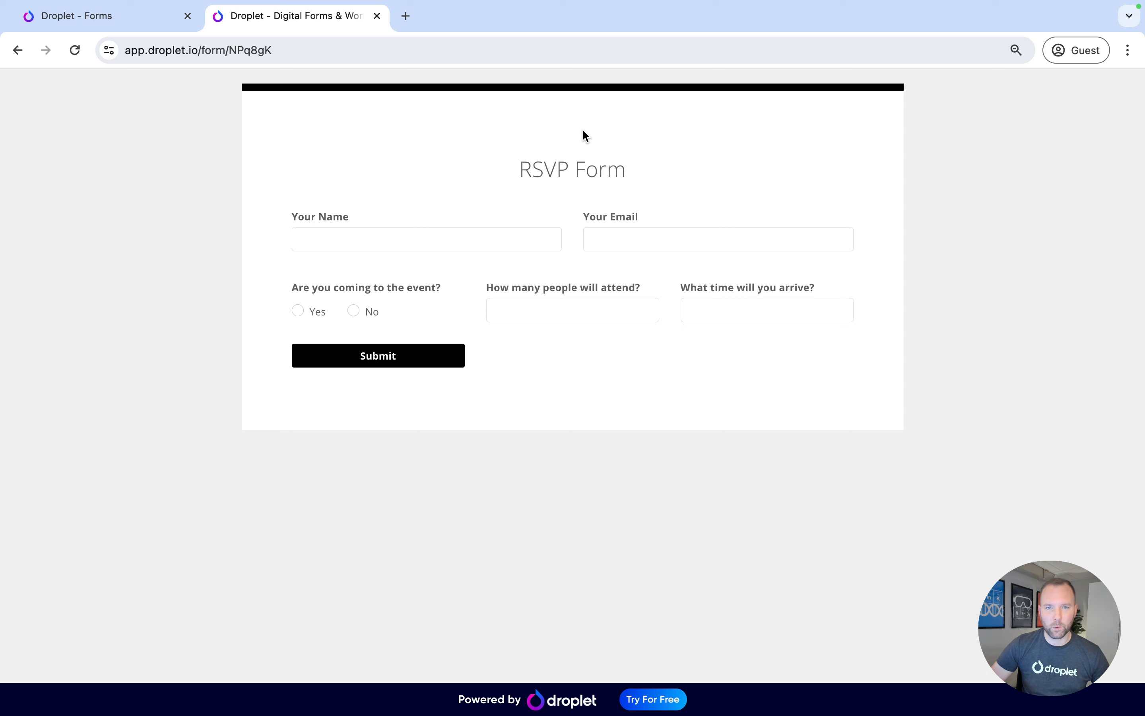
Enter the respondent's name and e-mail address in the live form
left_click(354, 243)
type("Nick")
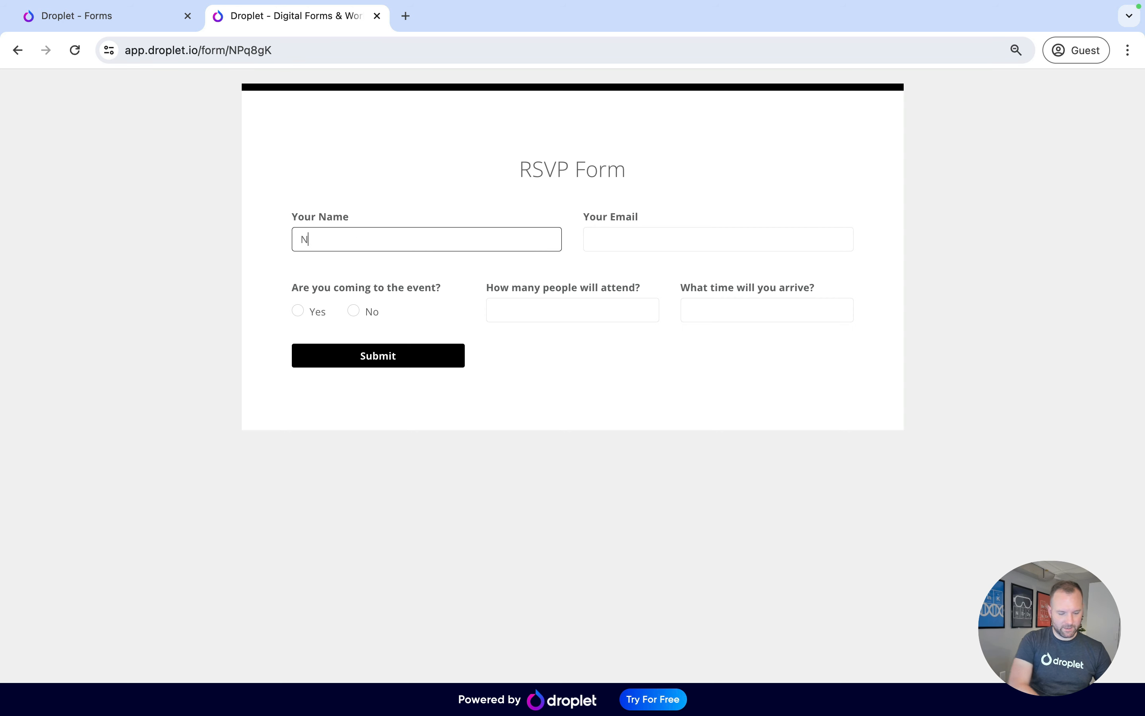
key("Tab")
type("nick")
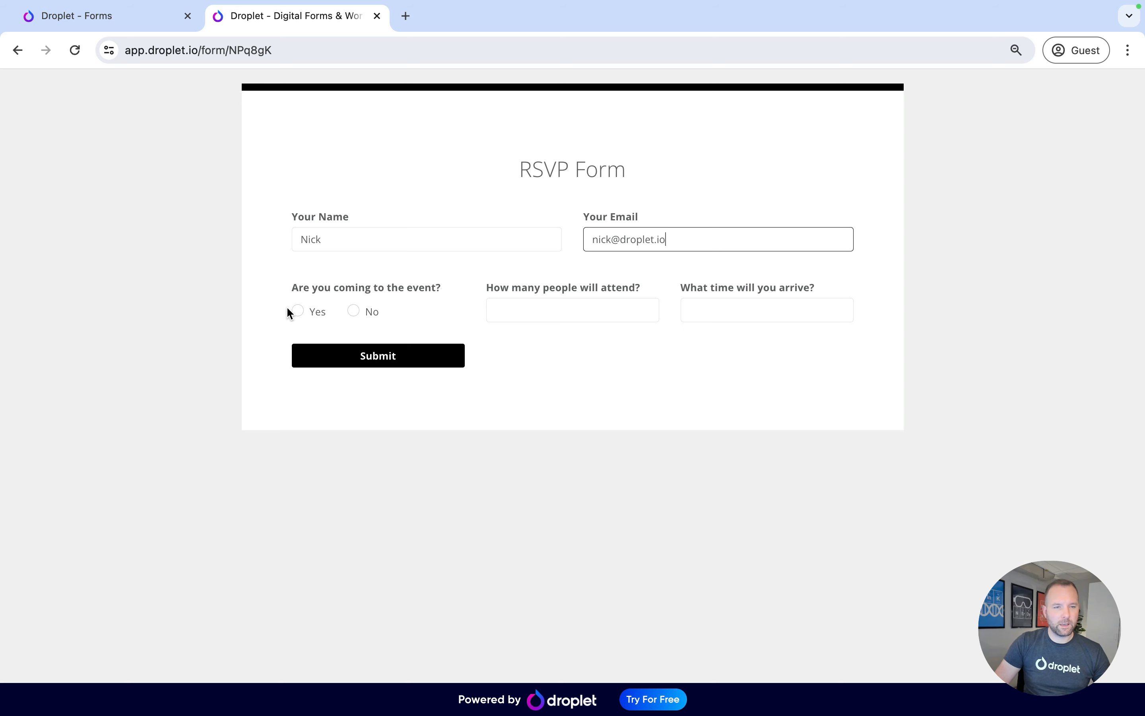
Answer Yes, enter 2 attendees, choose 10:30 AM as arrival time and submit the RSVP
left_click(297, 311)
left_click(520, 306)
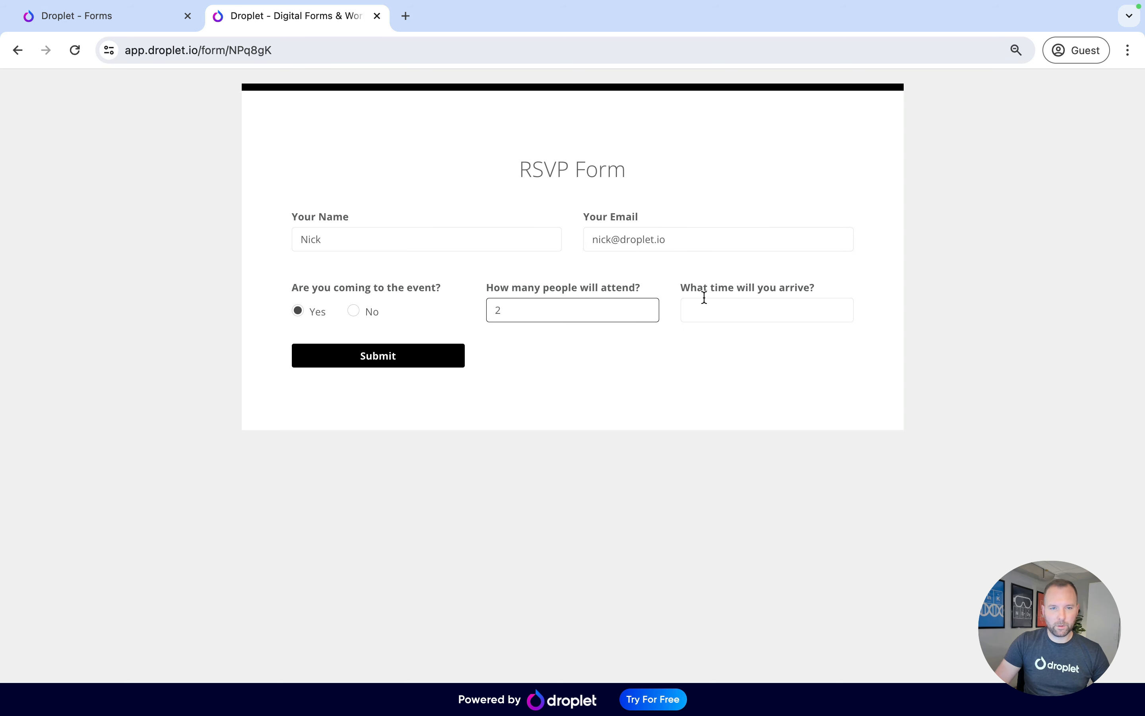
left_click(715, 308)
left_click(718, 453)
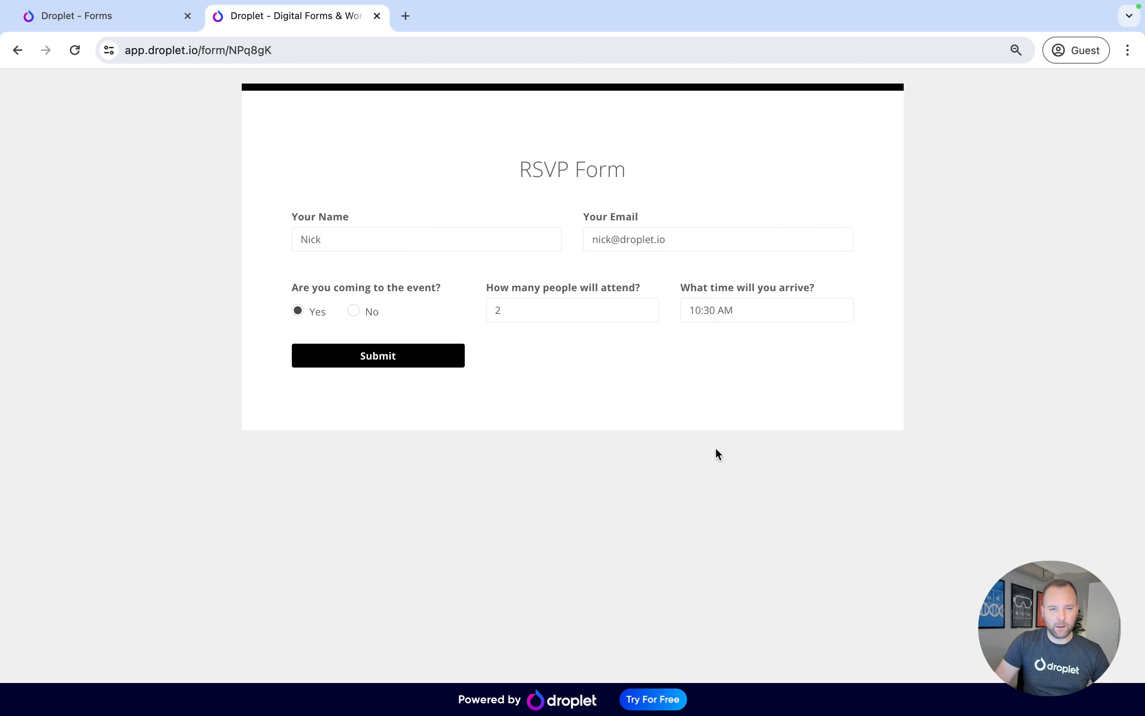
left_click(410, 359)
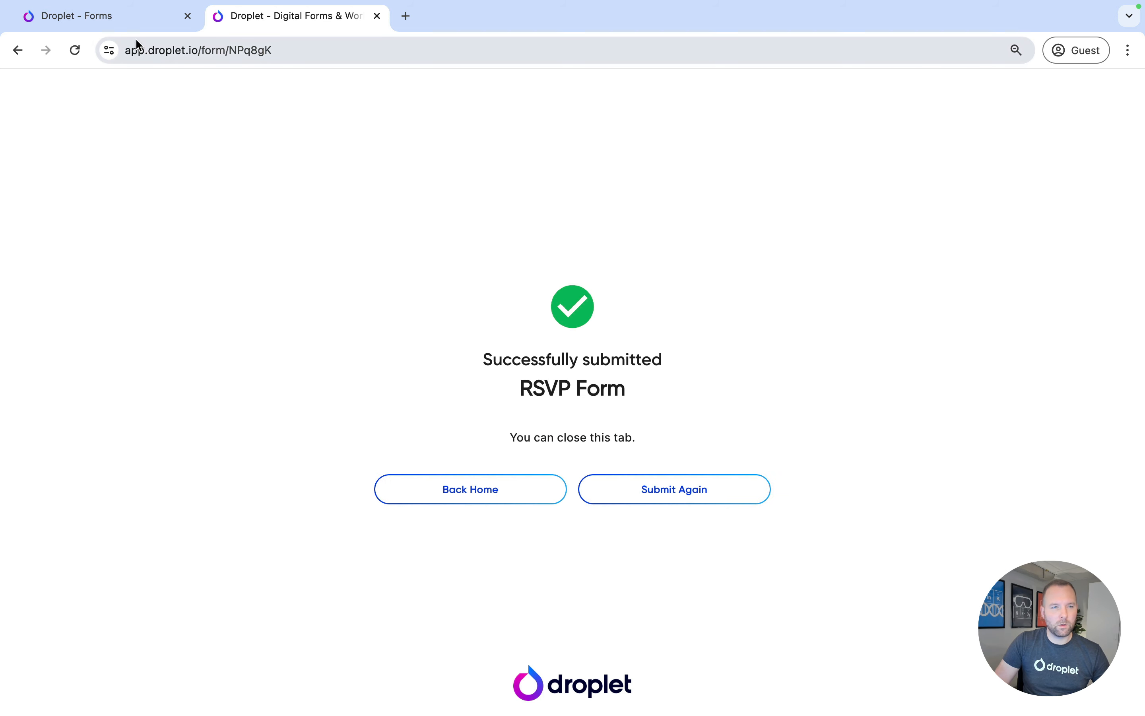
Open all submissions and view the new RSVP submission
left_click(122, 21)
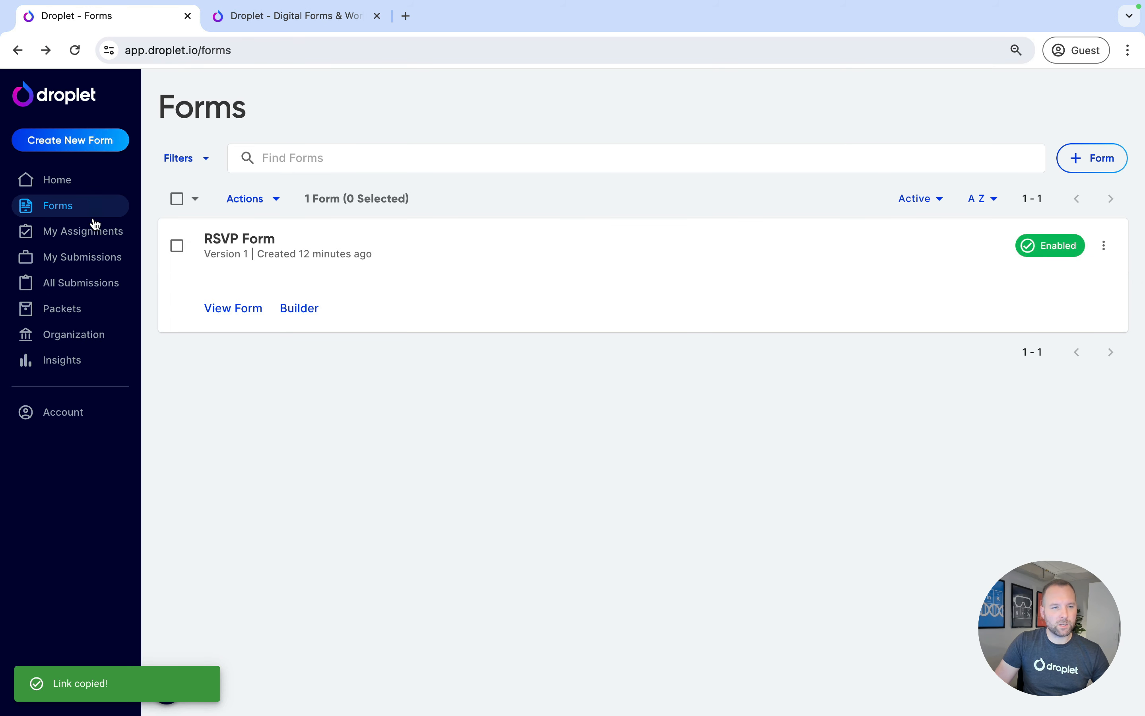
left_click(80, 286)
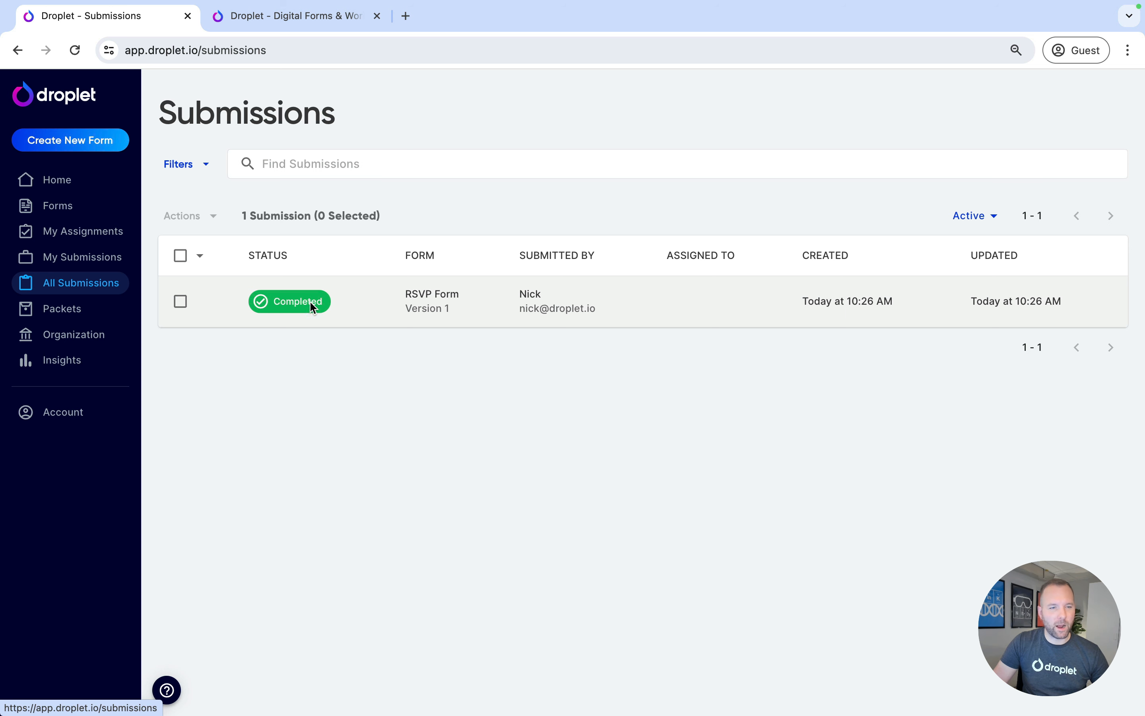
left_click(444, 306)
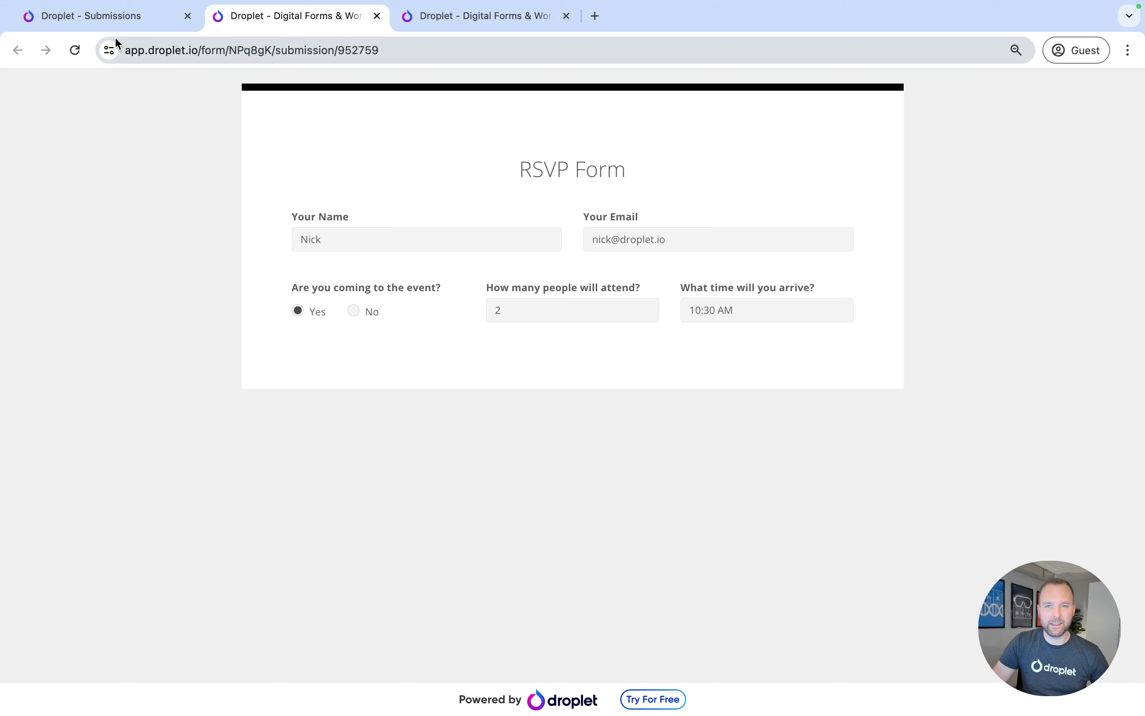
left_click(113, 14)
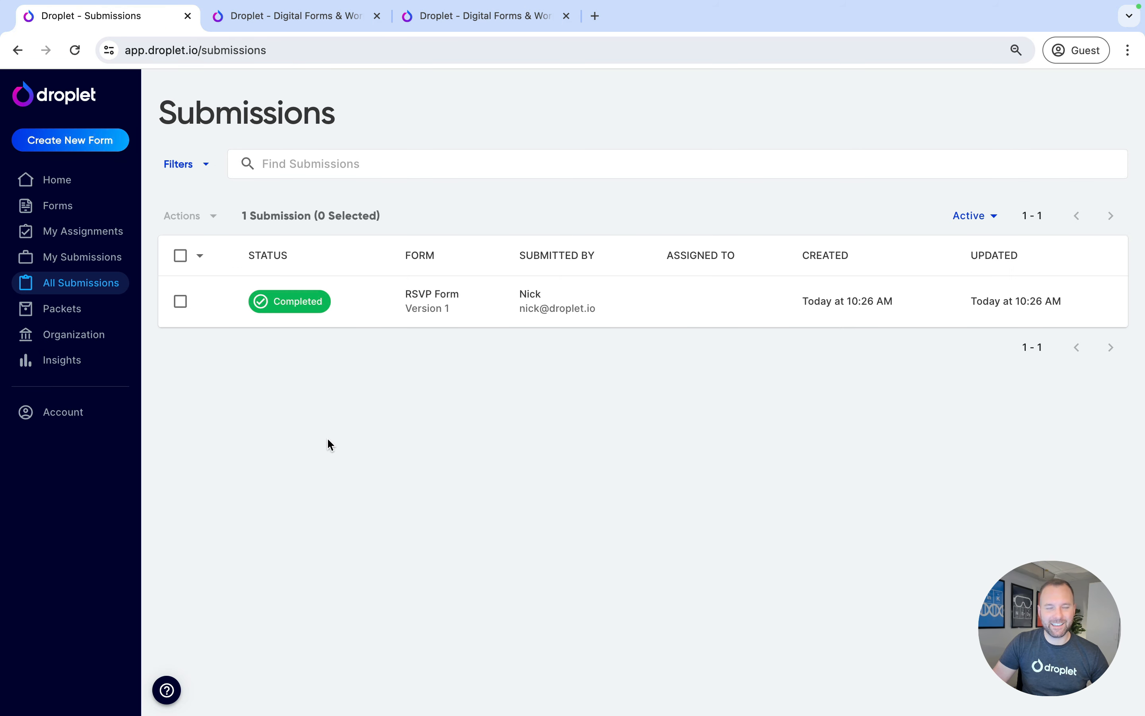